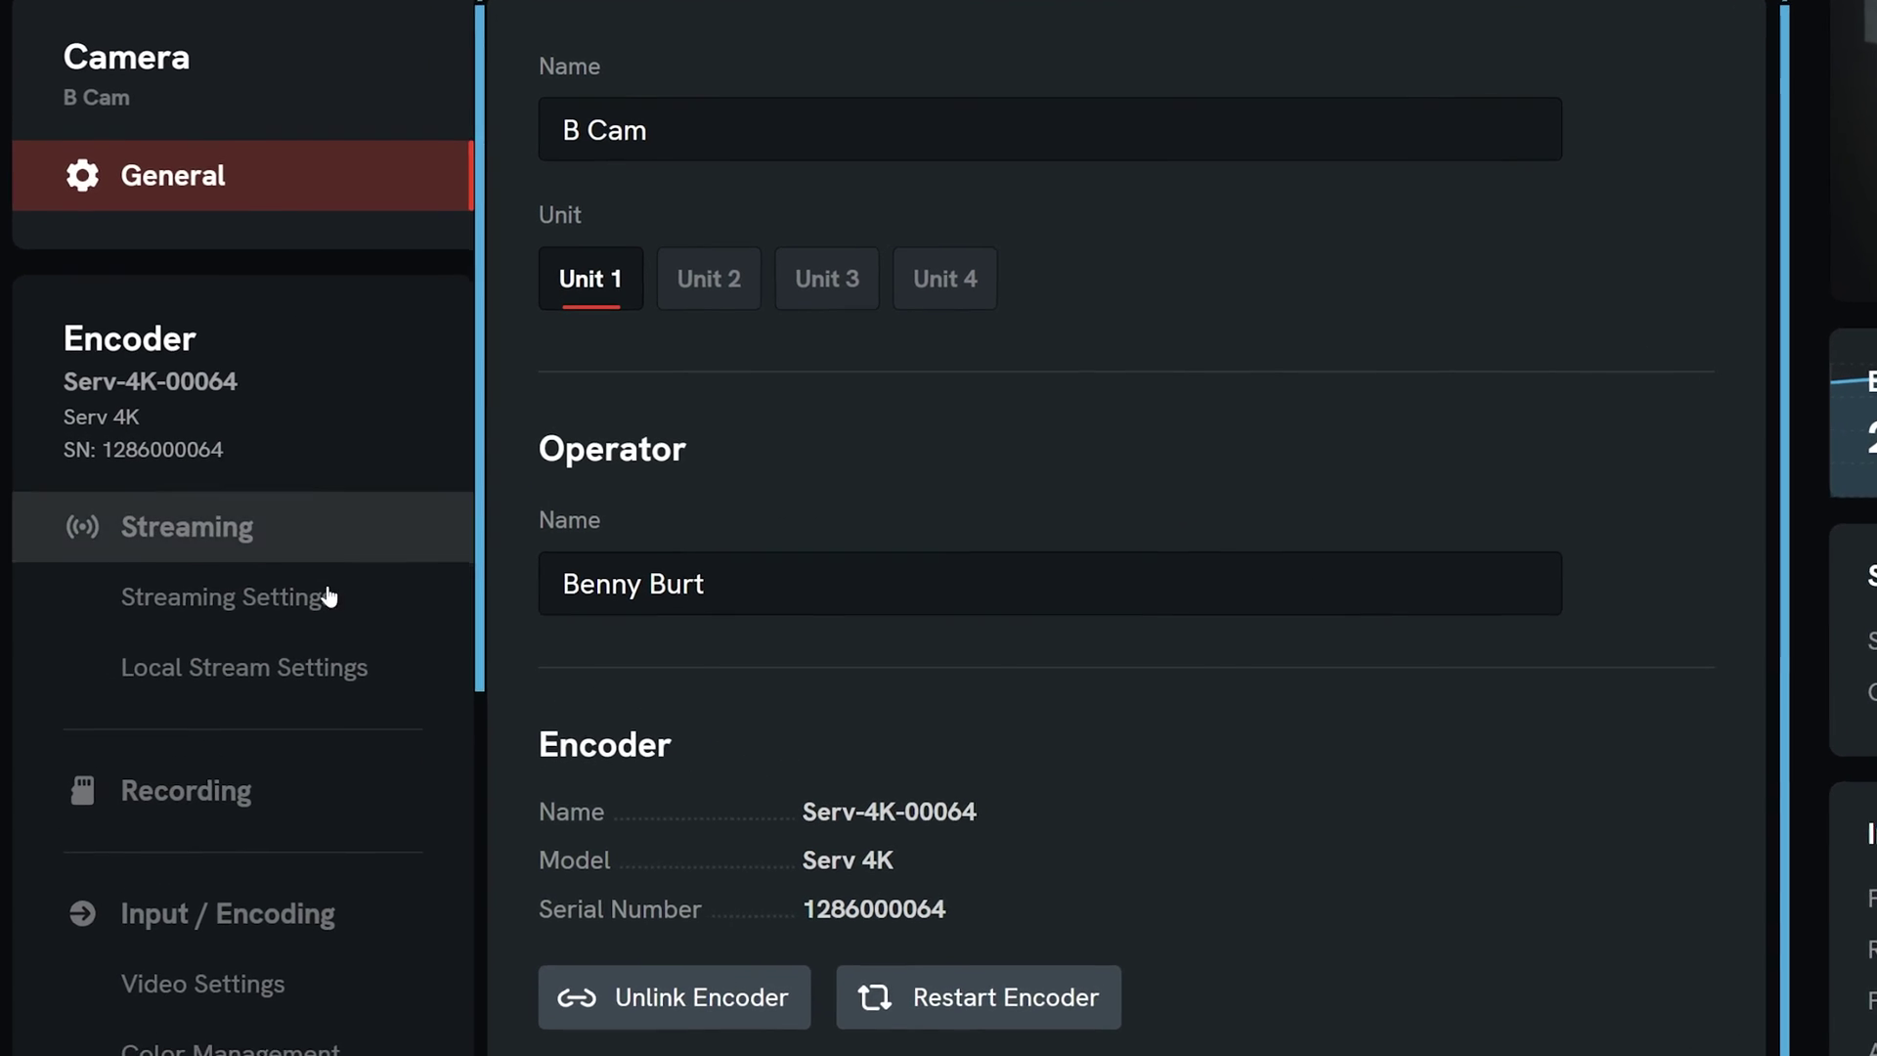
- Enable recording in the B Cam encoder's recording settings and choose MP4 as the format
{"action": "left_click", "coordinate": [342, 832]}
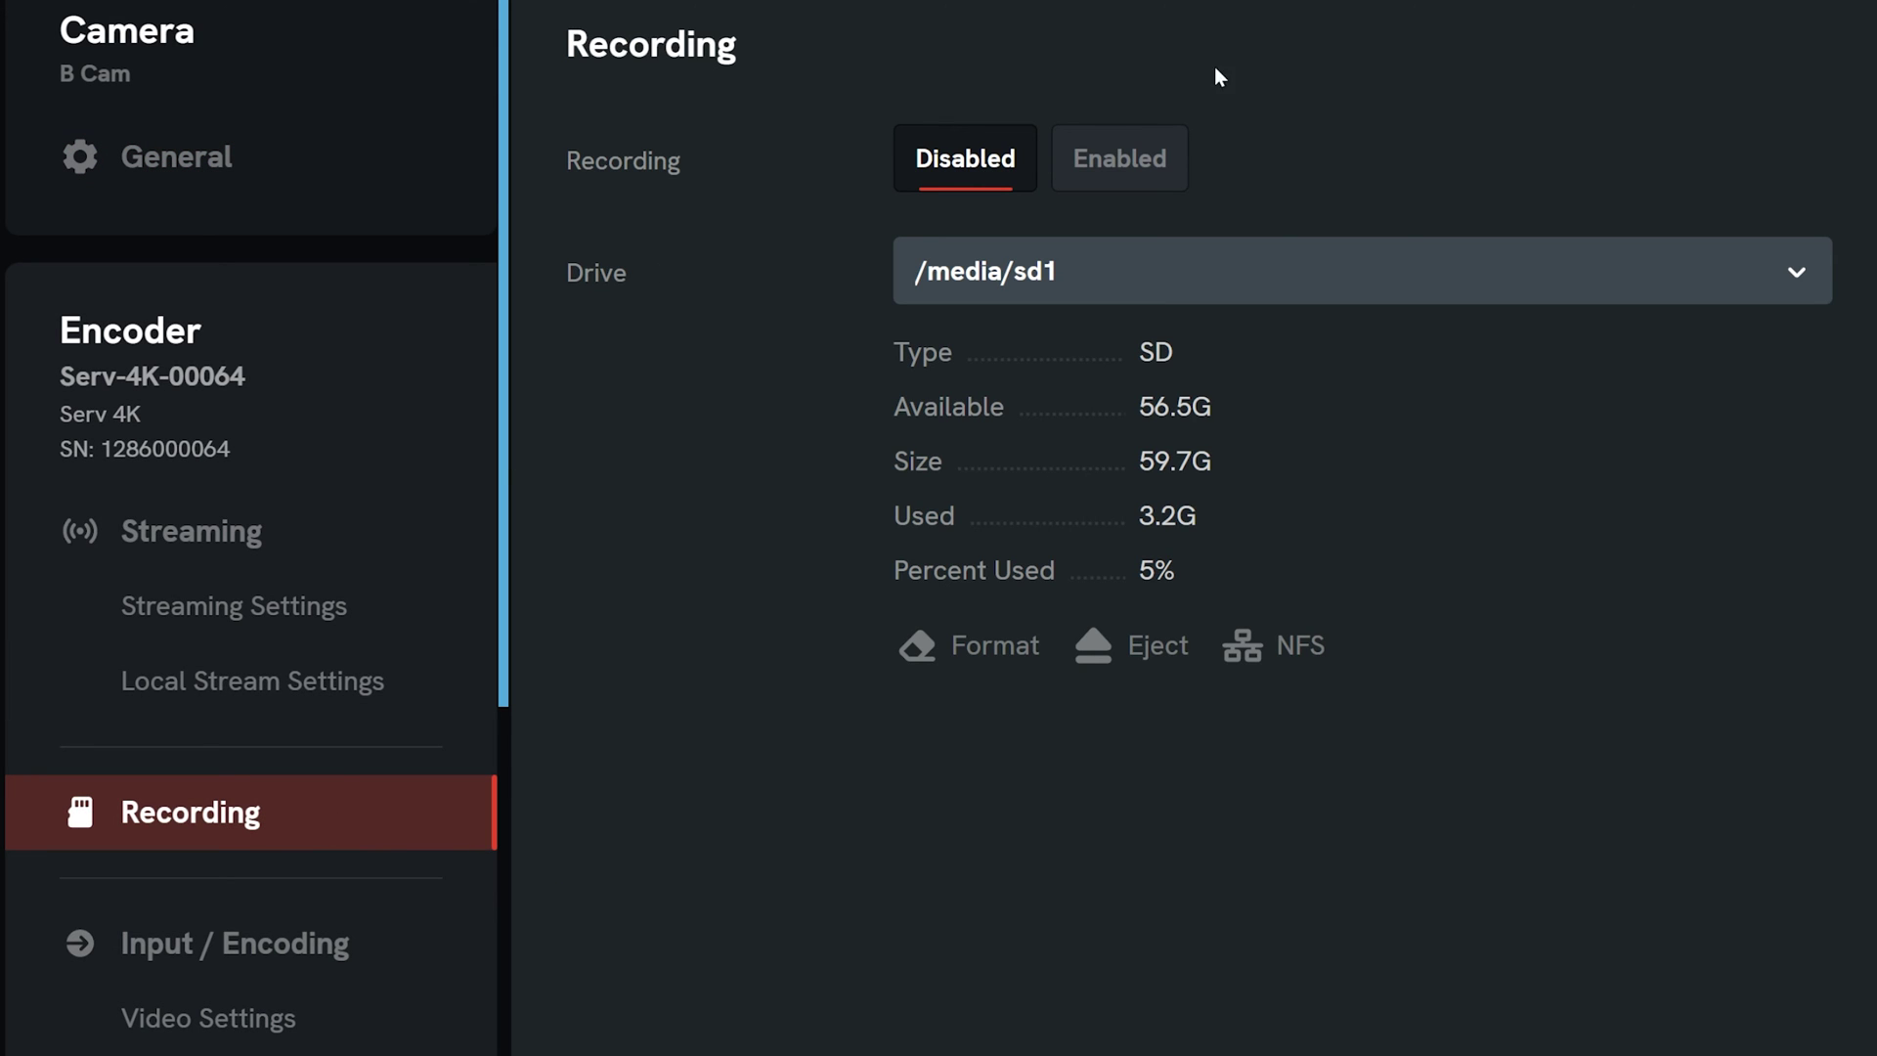
{"action": "left_click", "coordinate": [1168, 184]}
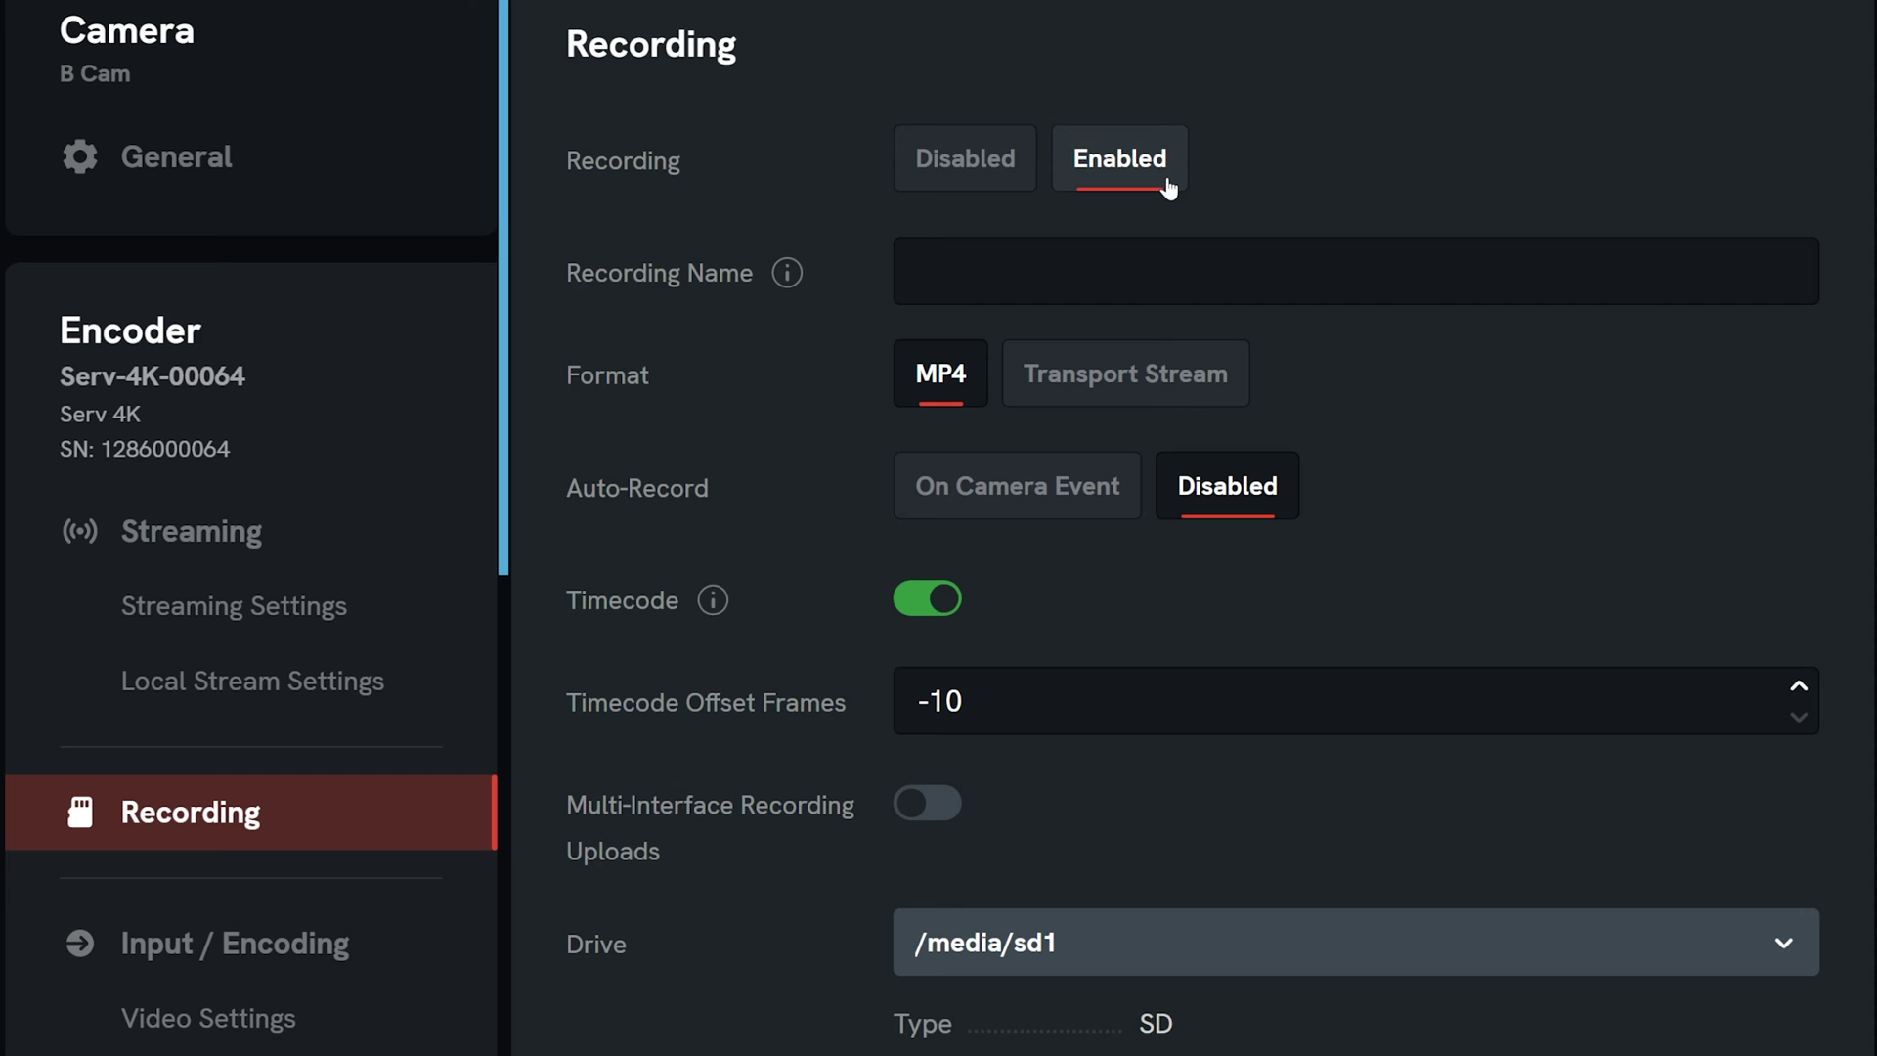
{"action": "left_click", "coordinate": [1228, 271]}
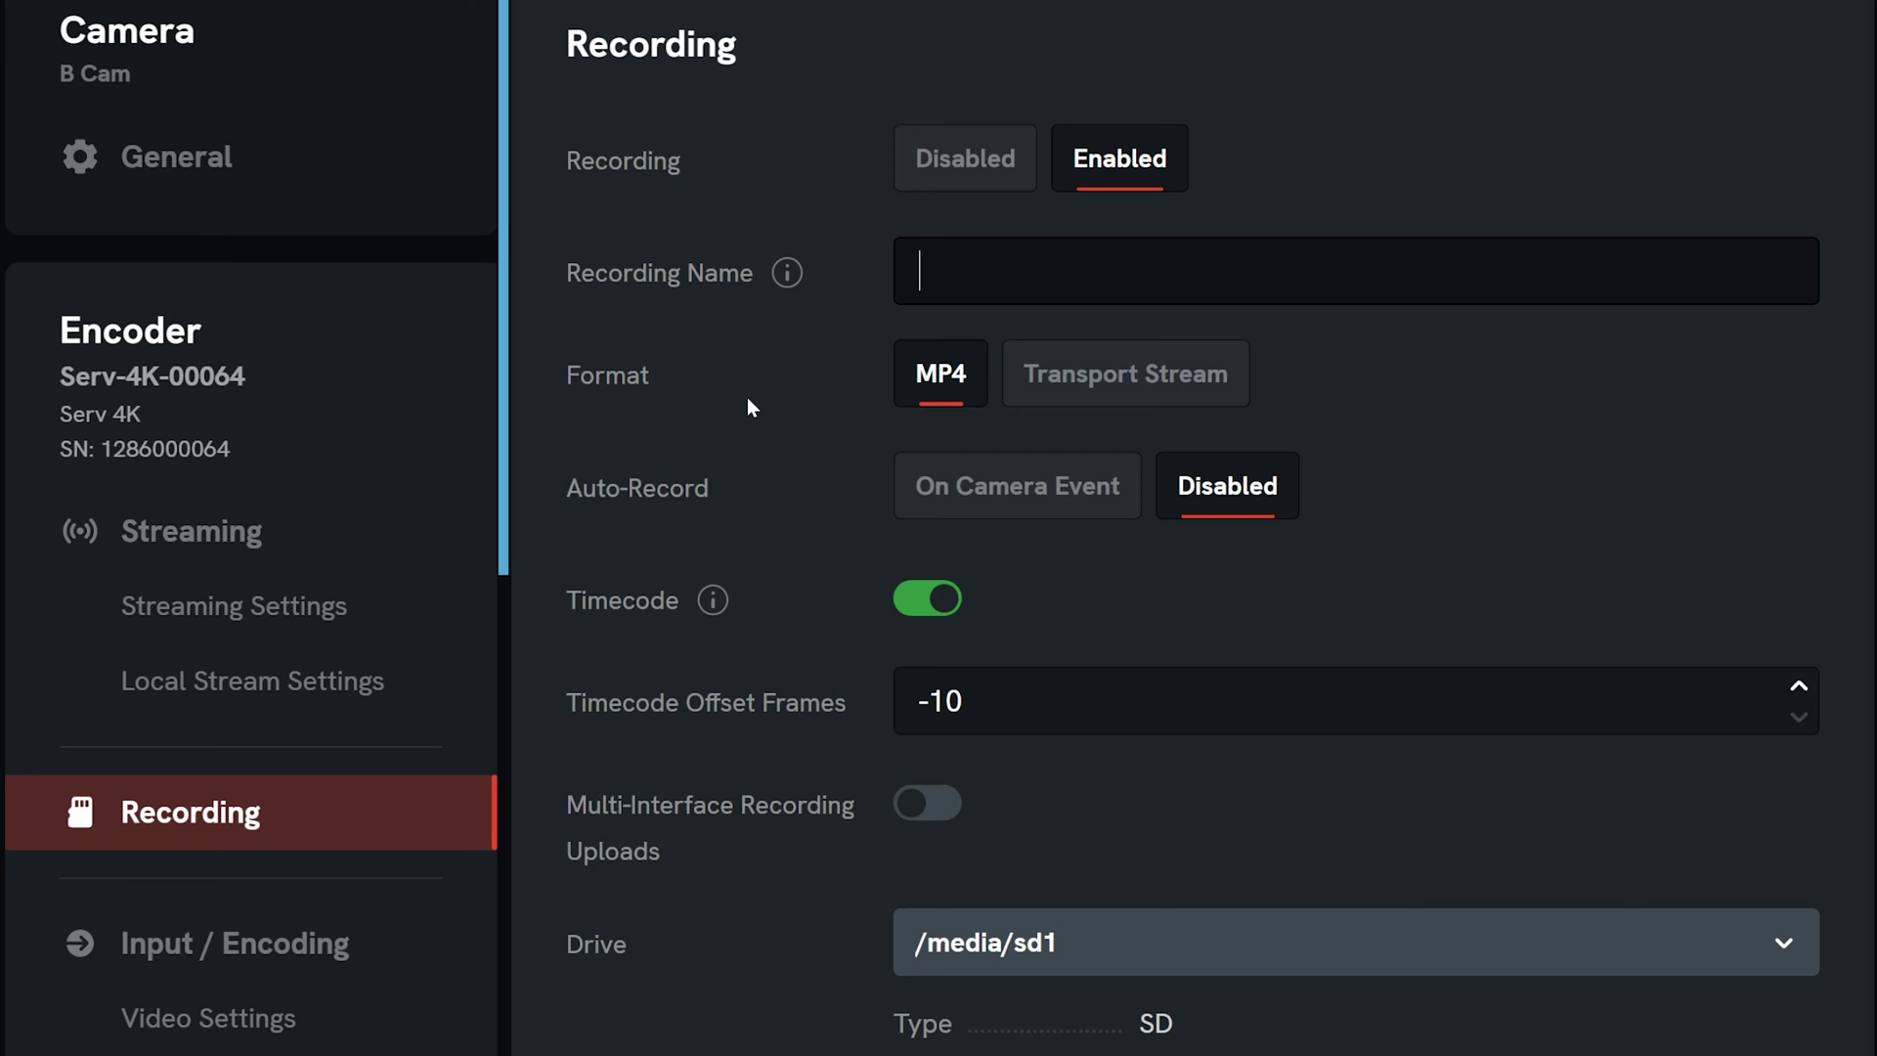
{"action": "left_click", "coordinate": [1166, 393]}
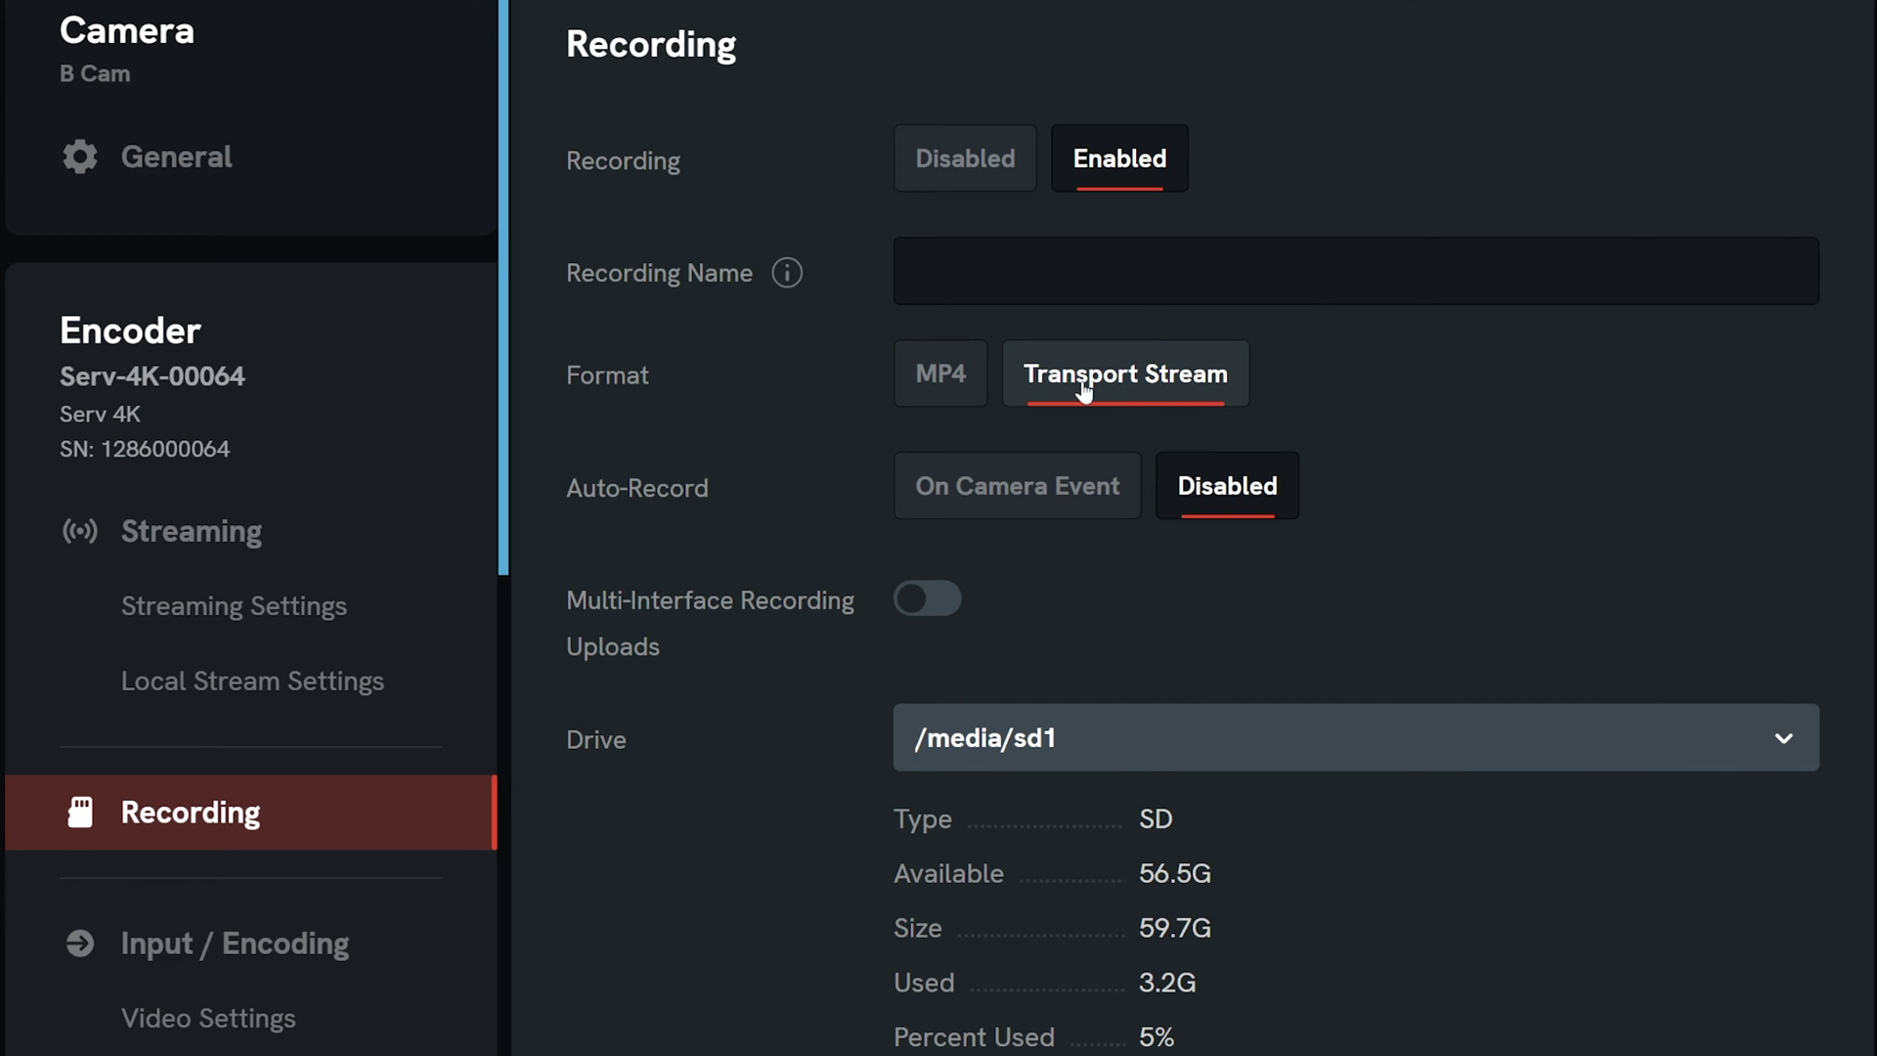
{"action": "left_click", "coordinate": [958, 389]}
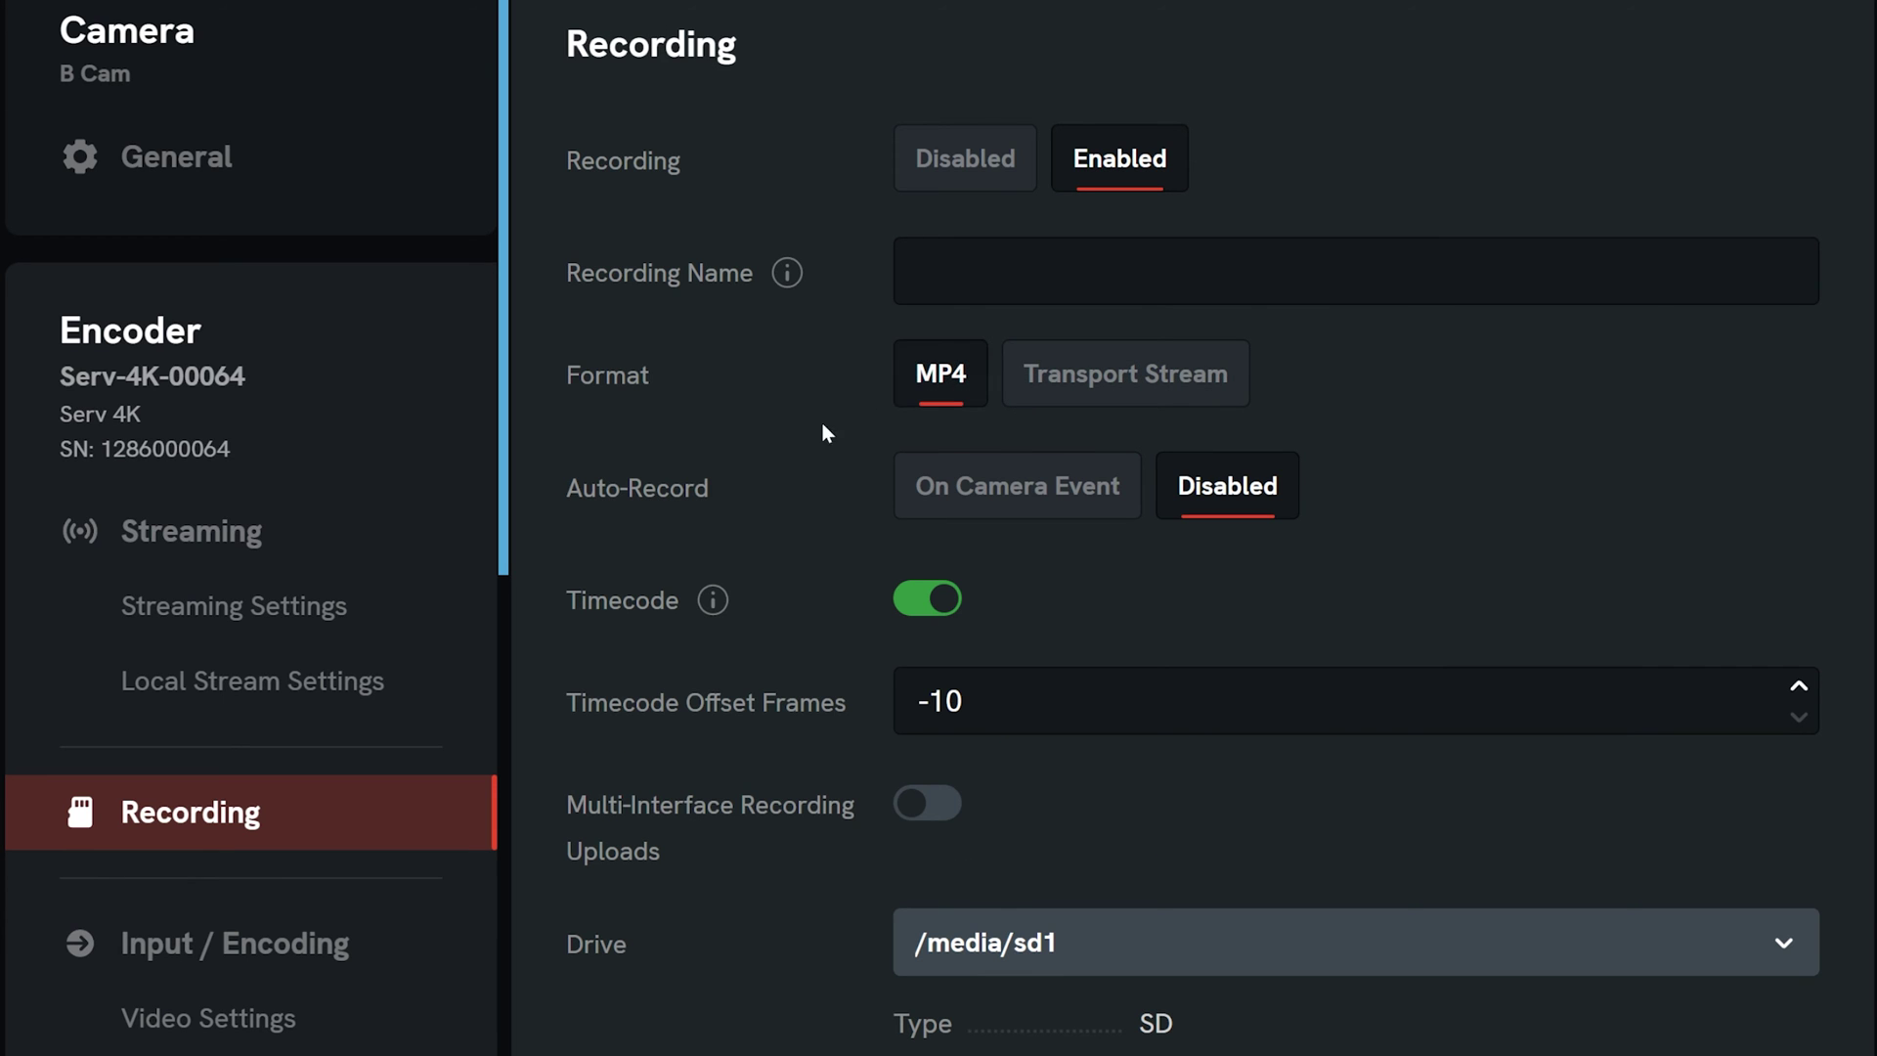
- Set Auto-Record to On Camera Event with SONY as the camera SDI metadata
{"action": "left_click", "coordinate": [1085, 518]}
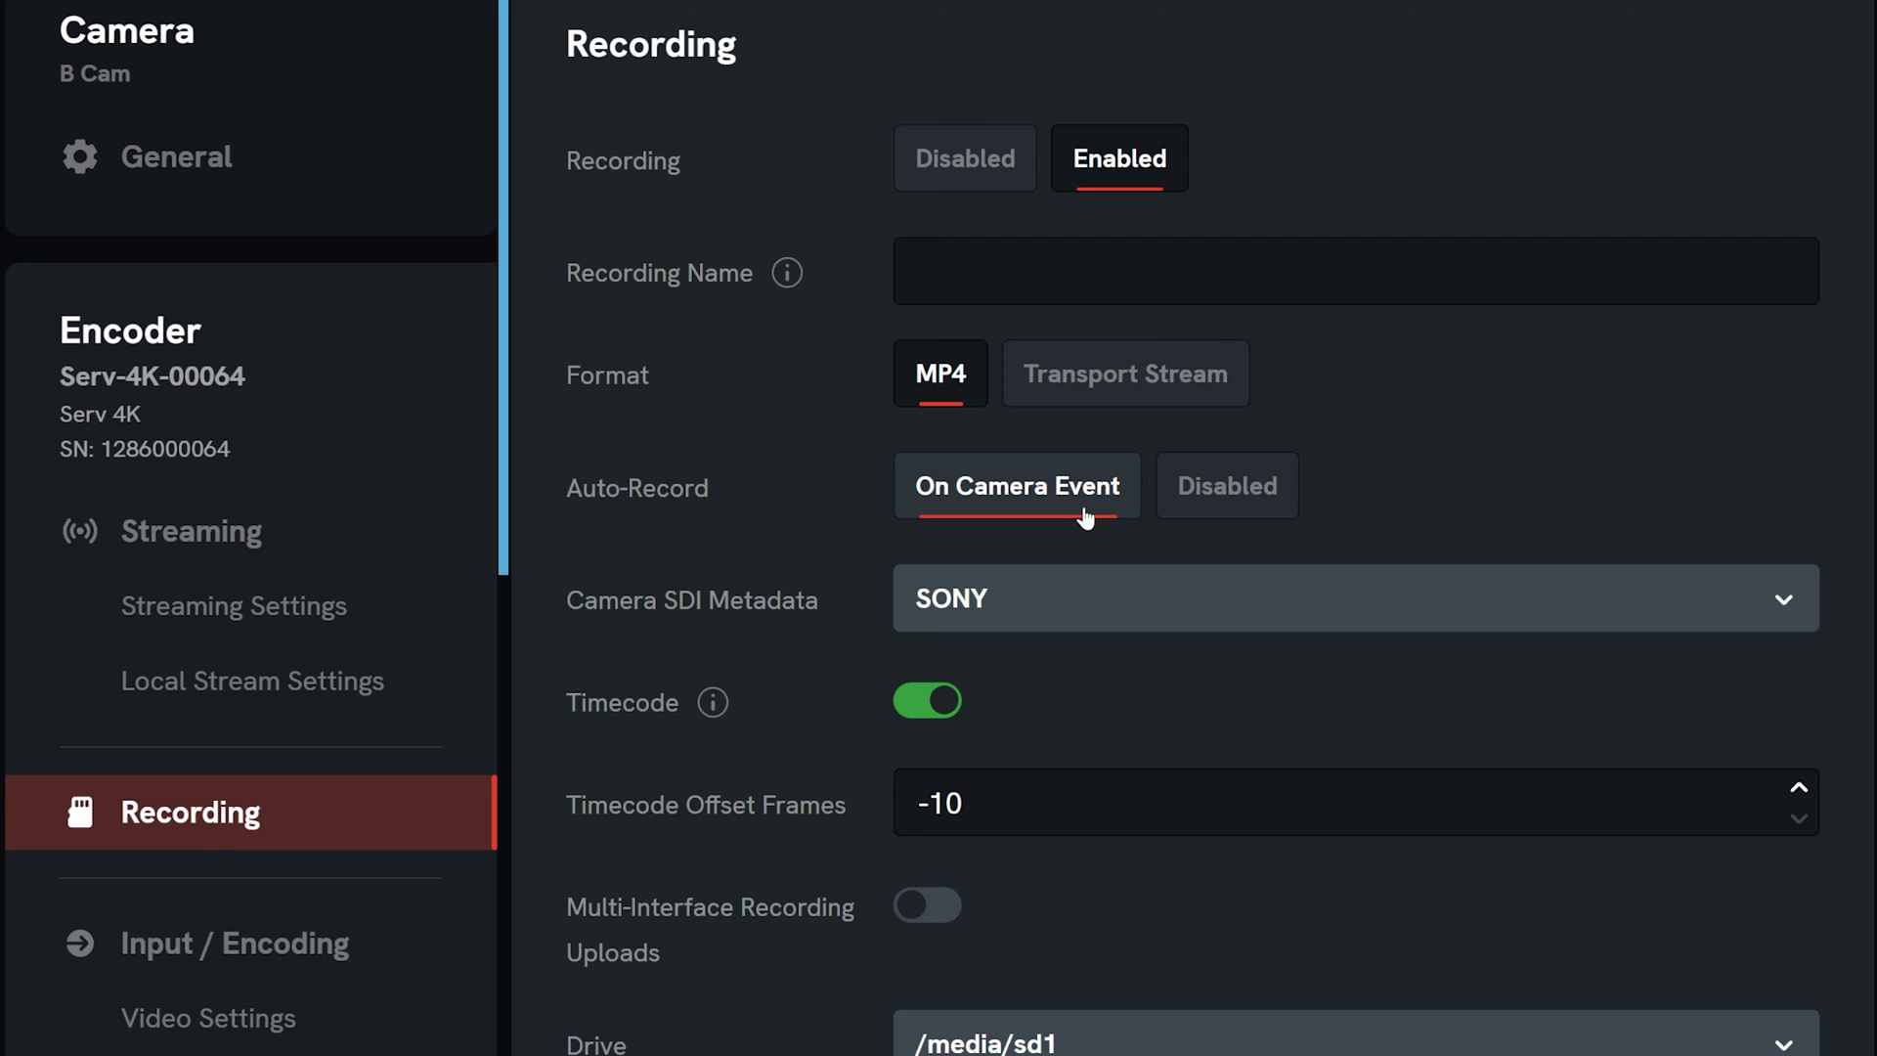
{"action": "left_click", "coordinate": [1227, 511]}
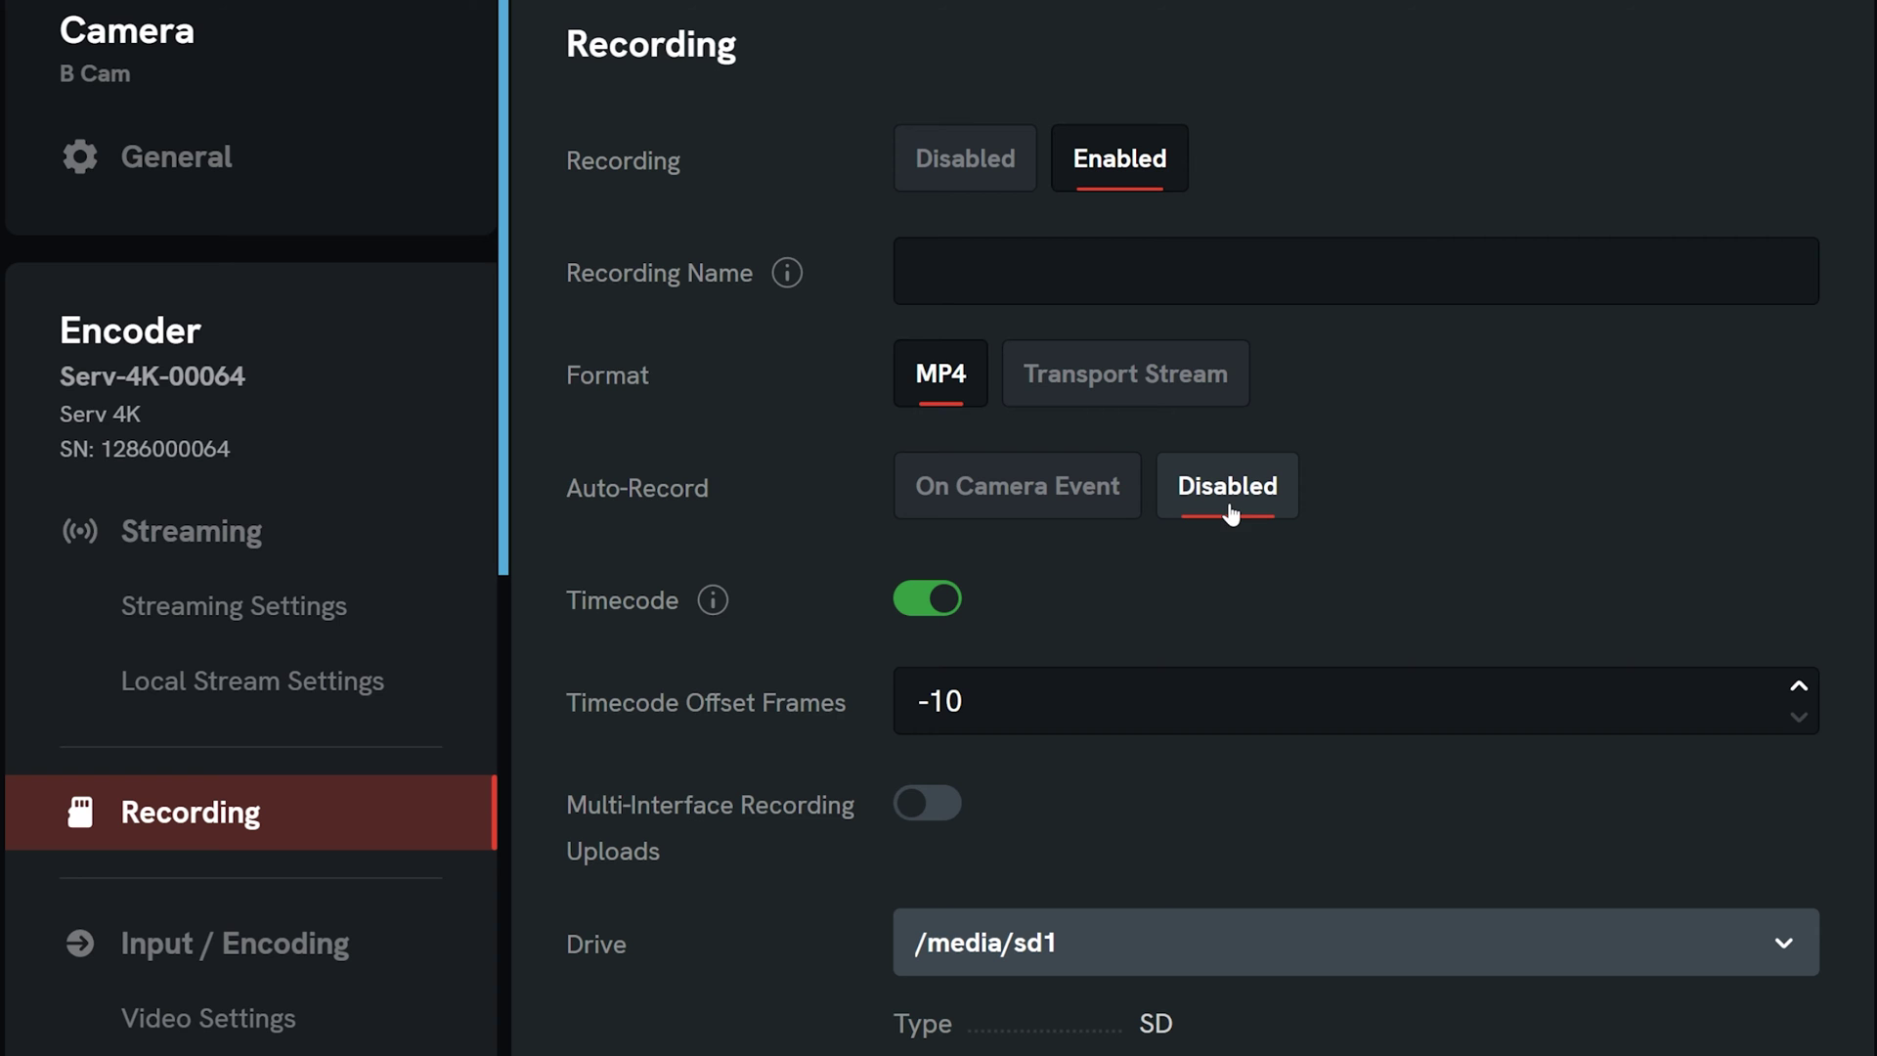
{"action": "left_click", "coordinate": [1106, 515]}
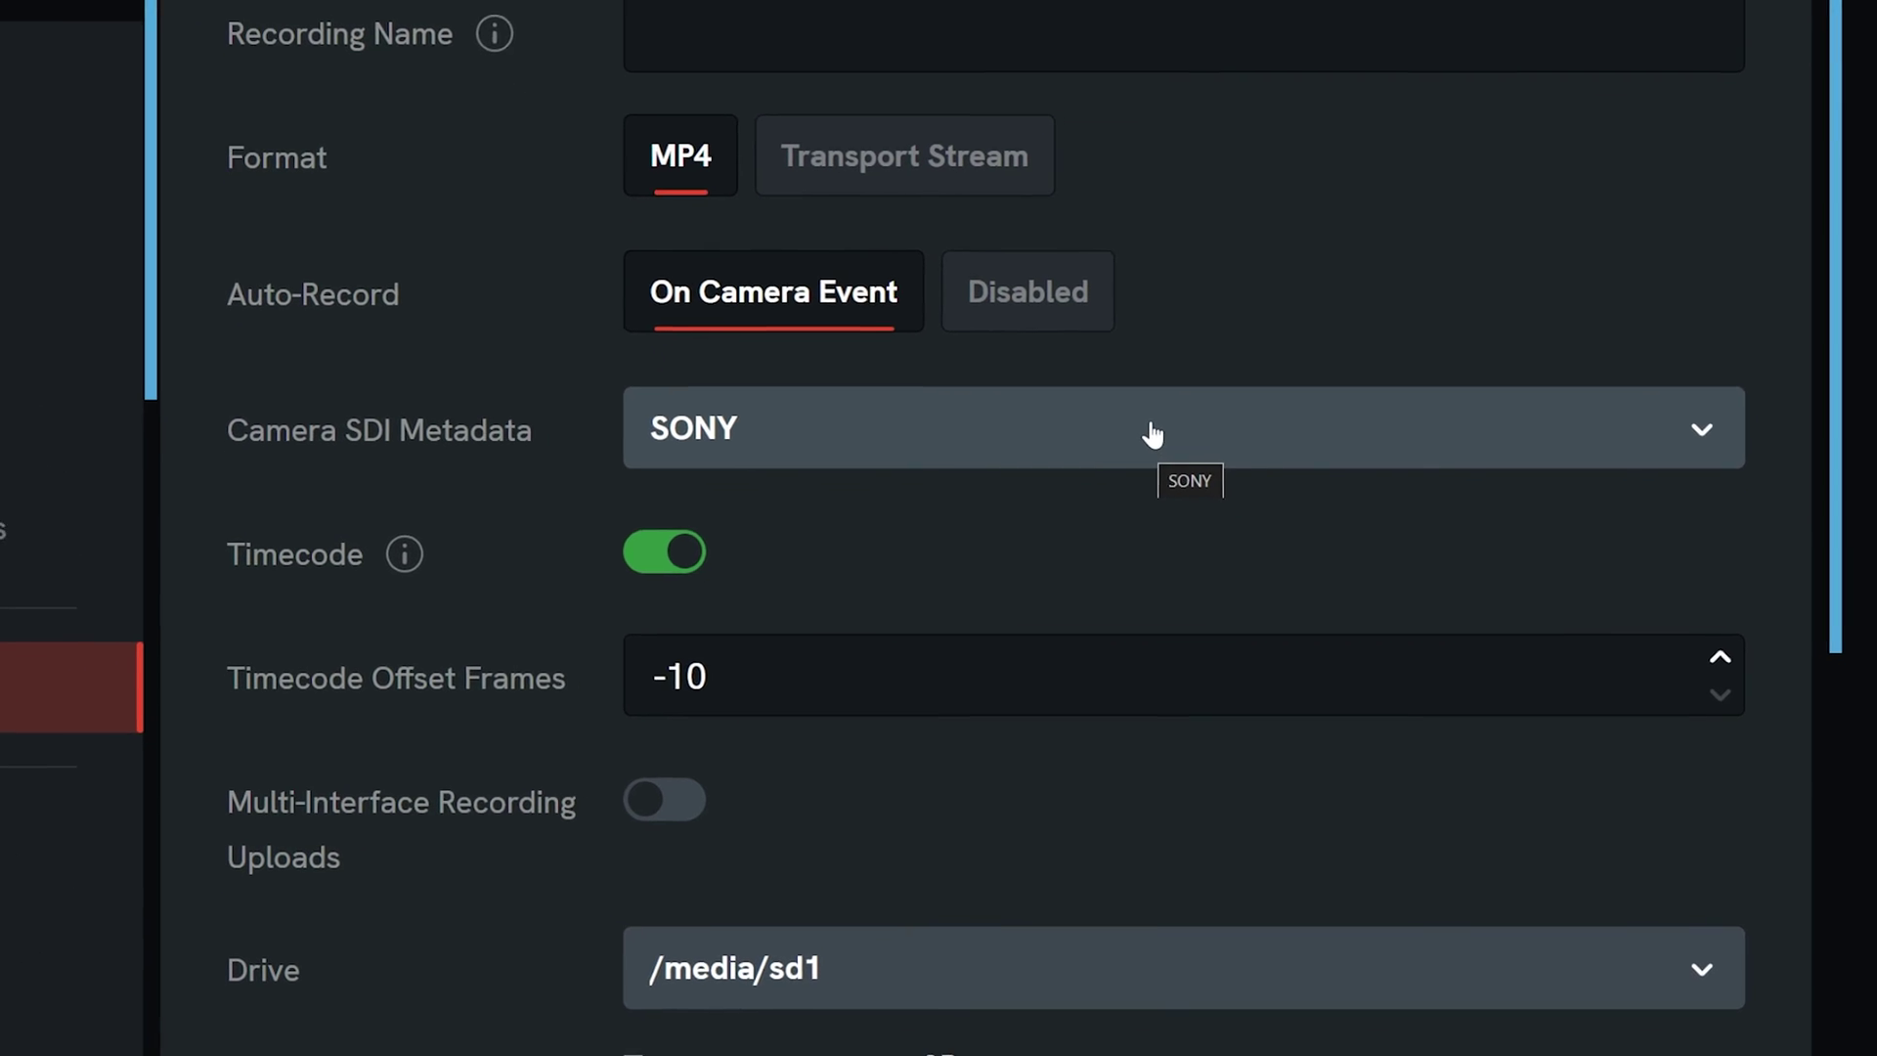
{"action": "left_click", "coordinate": [1121, 405]}
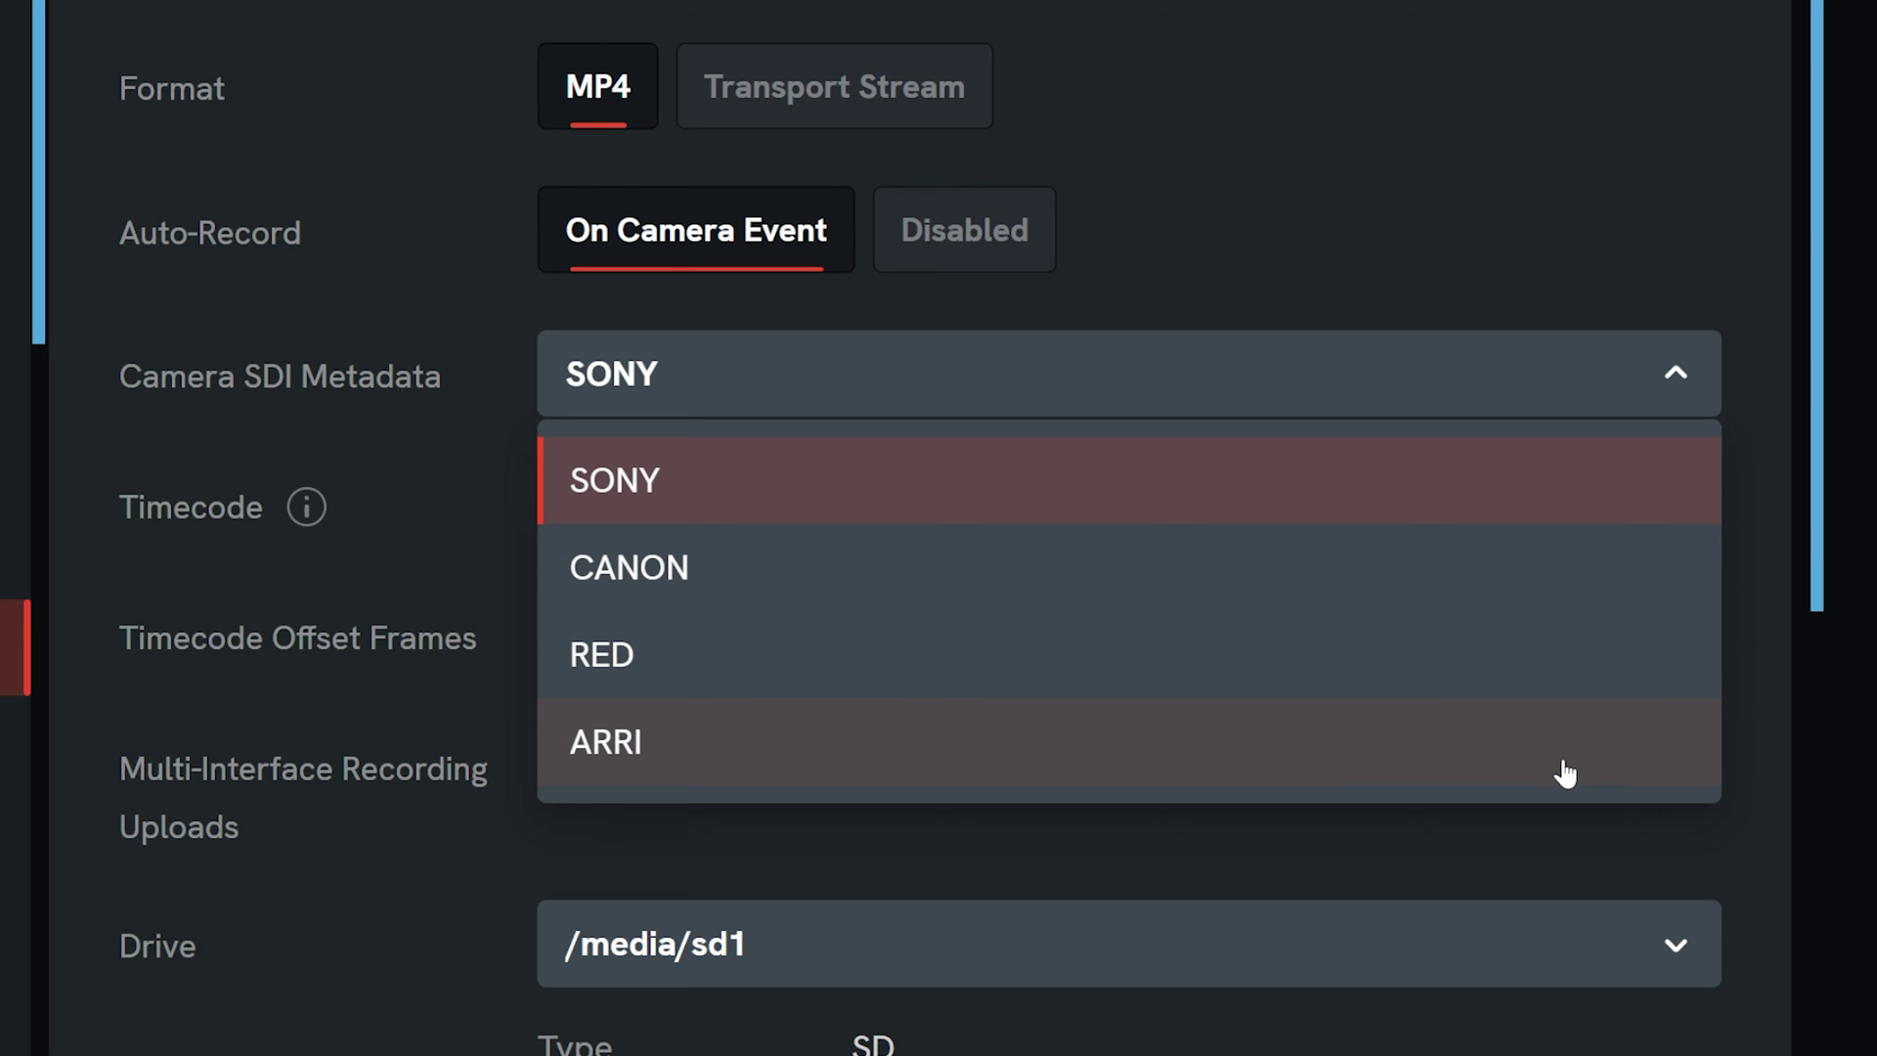
{"action": "left_click", "coordinate": [763, 486]}
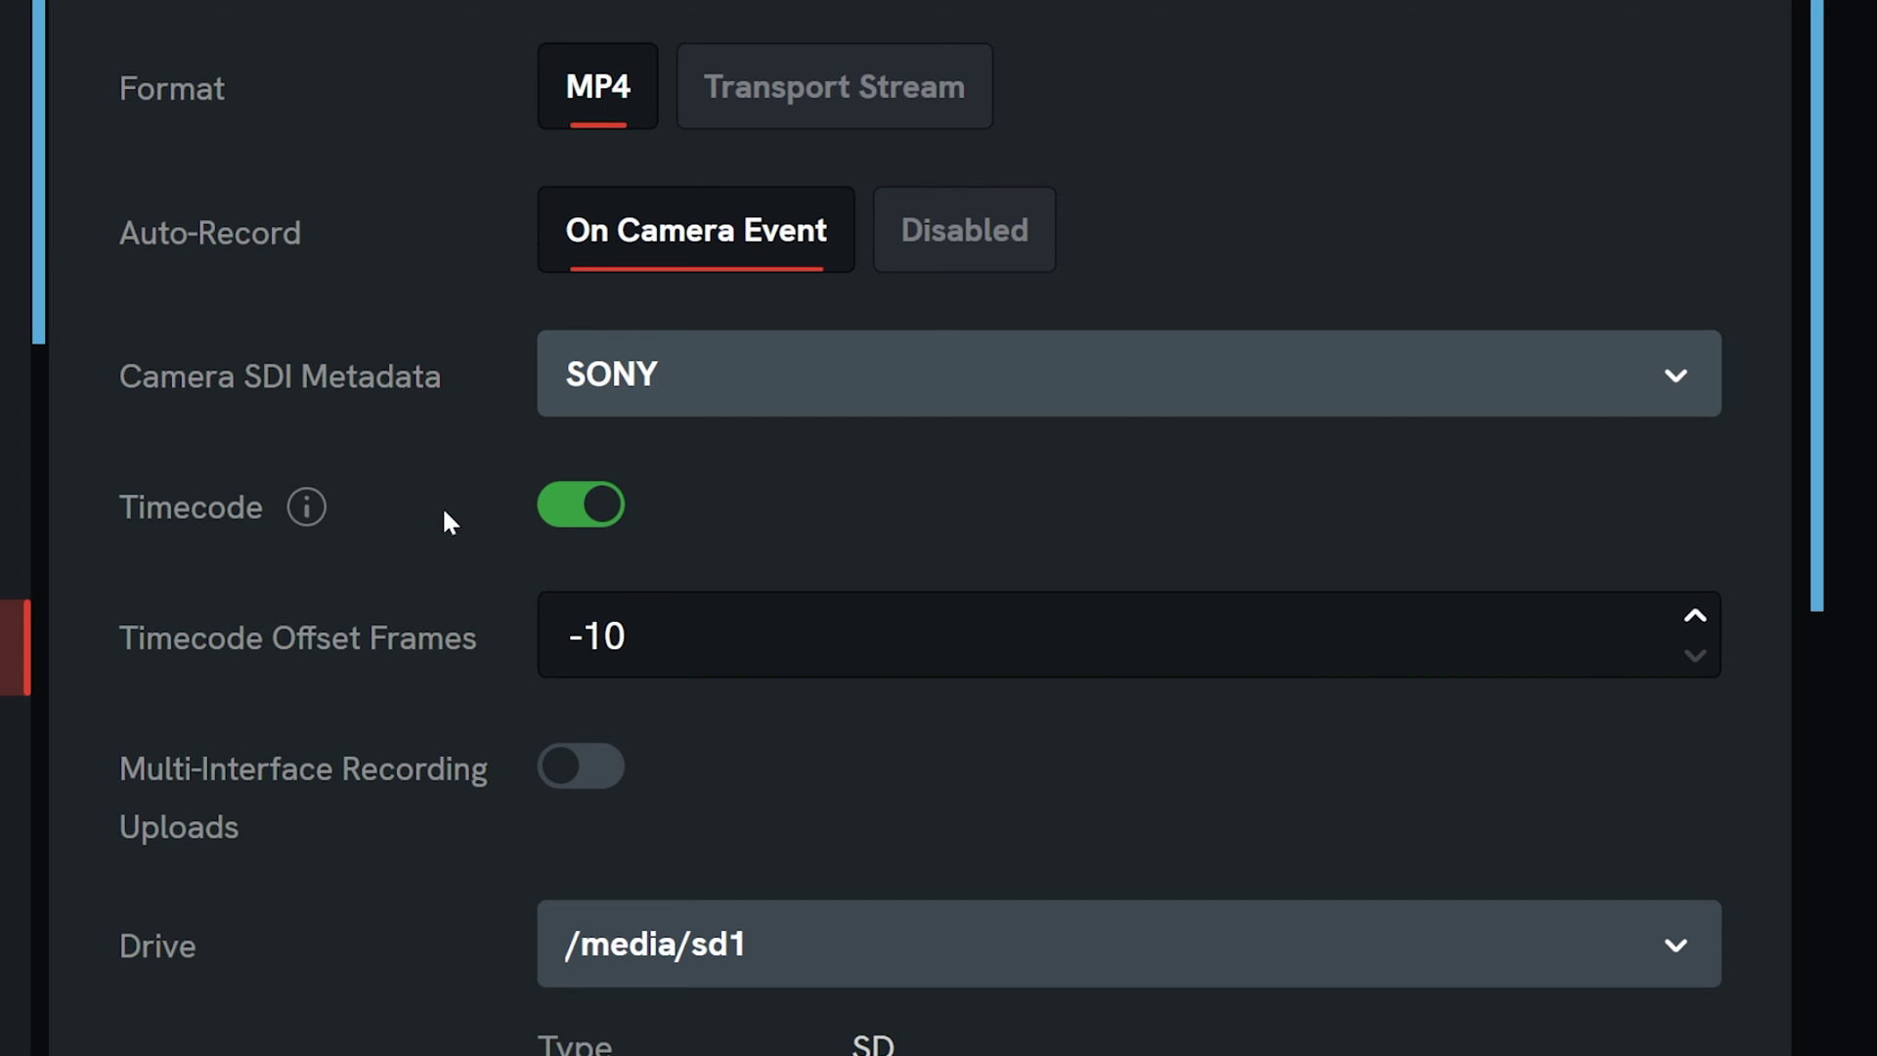
- Leave Timecode enabled and set the timecode offset to -2 frames
{"action": "left_click", "coordinate": [569, 508]}
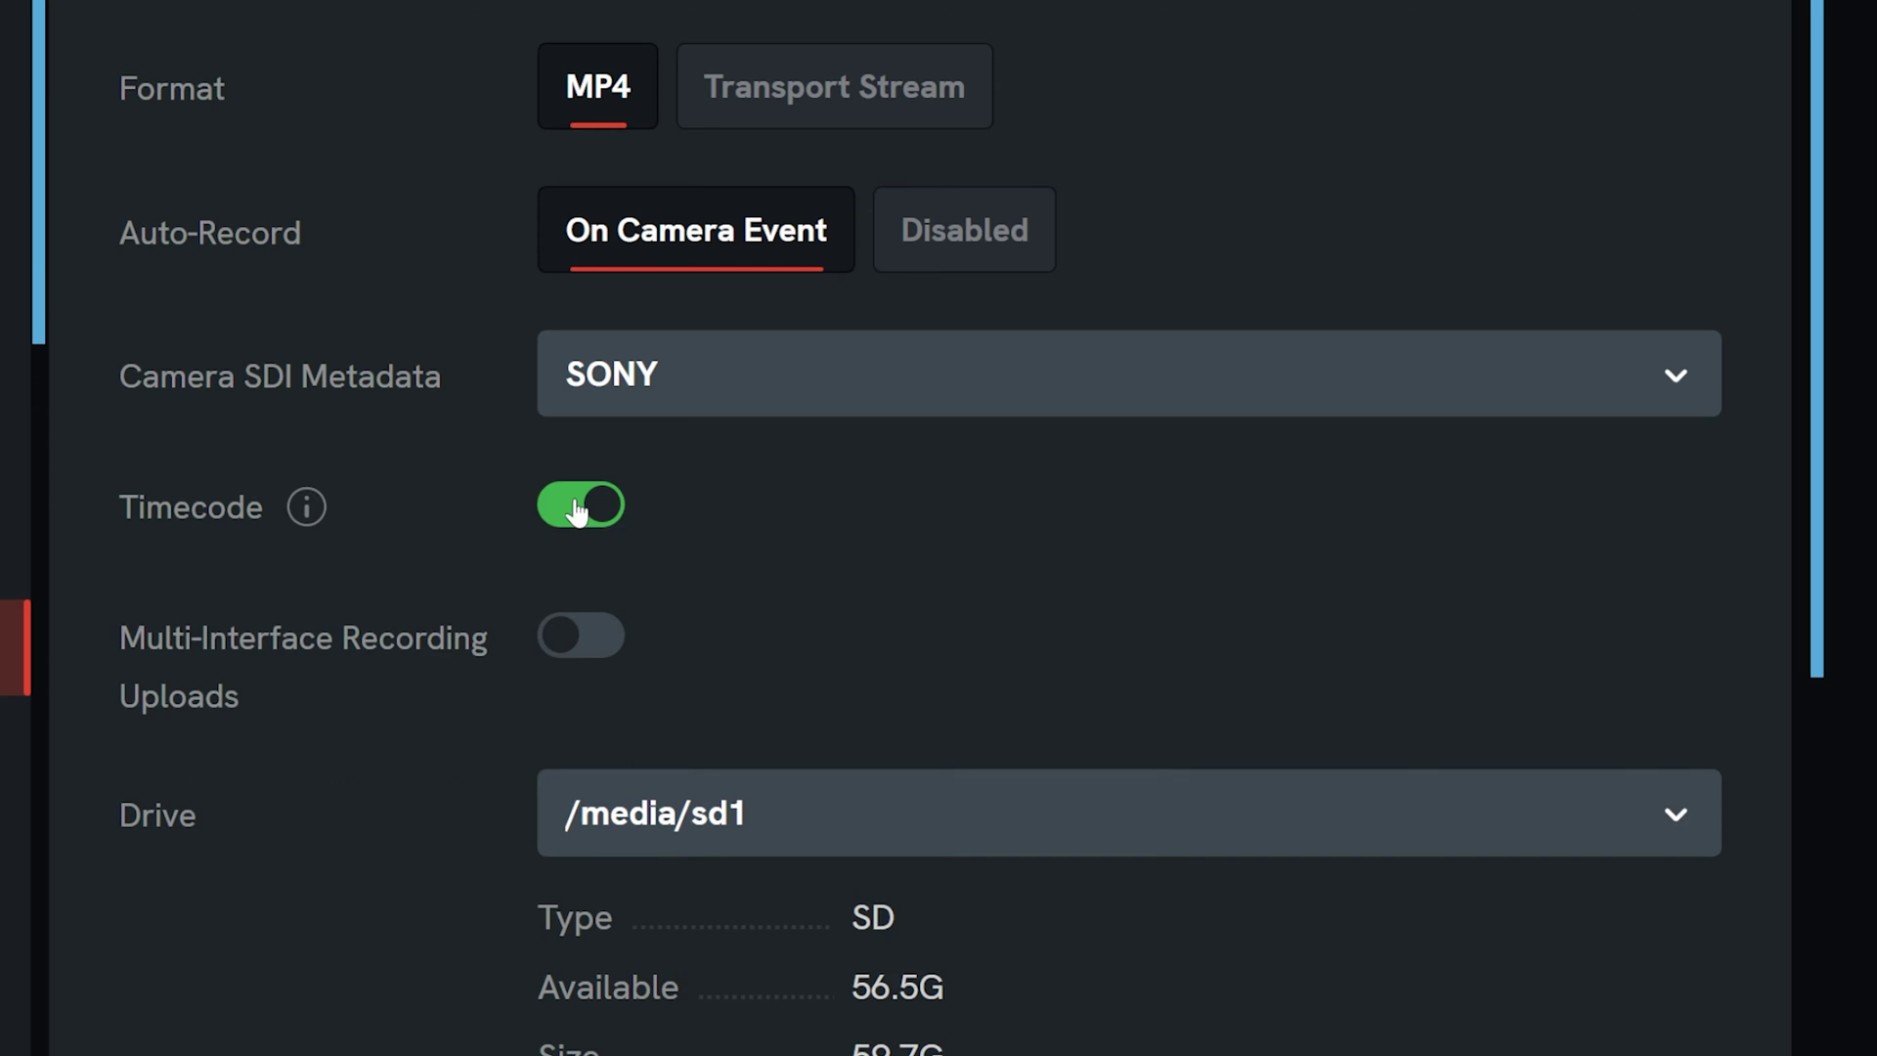
{"action": "left_click", "coordinate": [565, 516]}
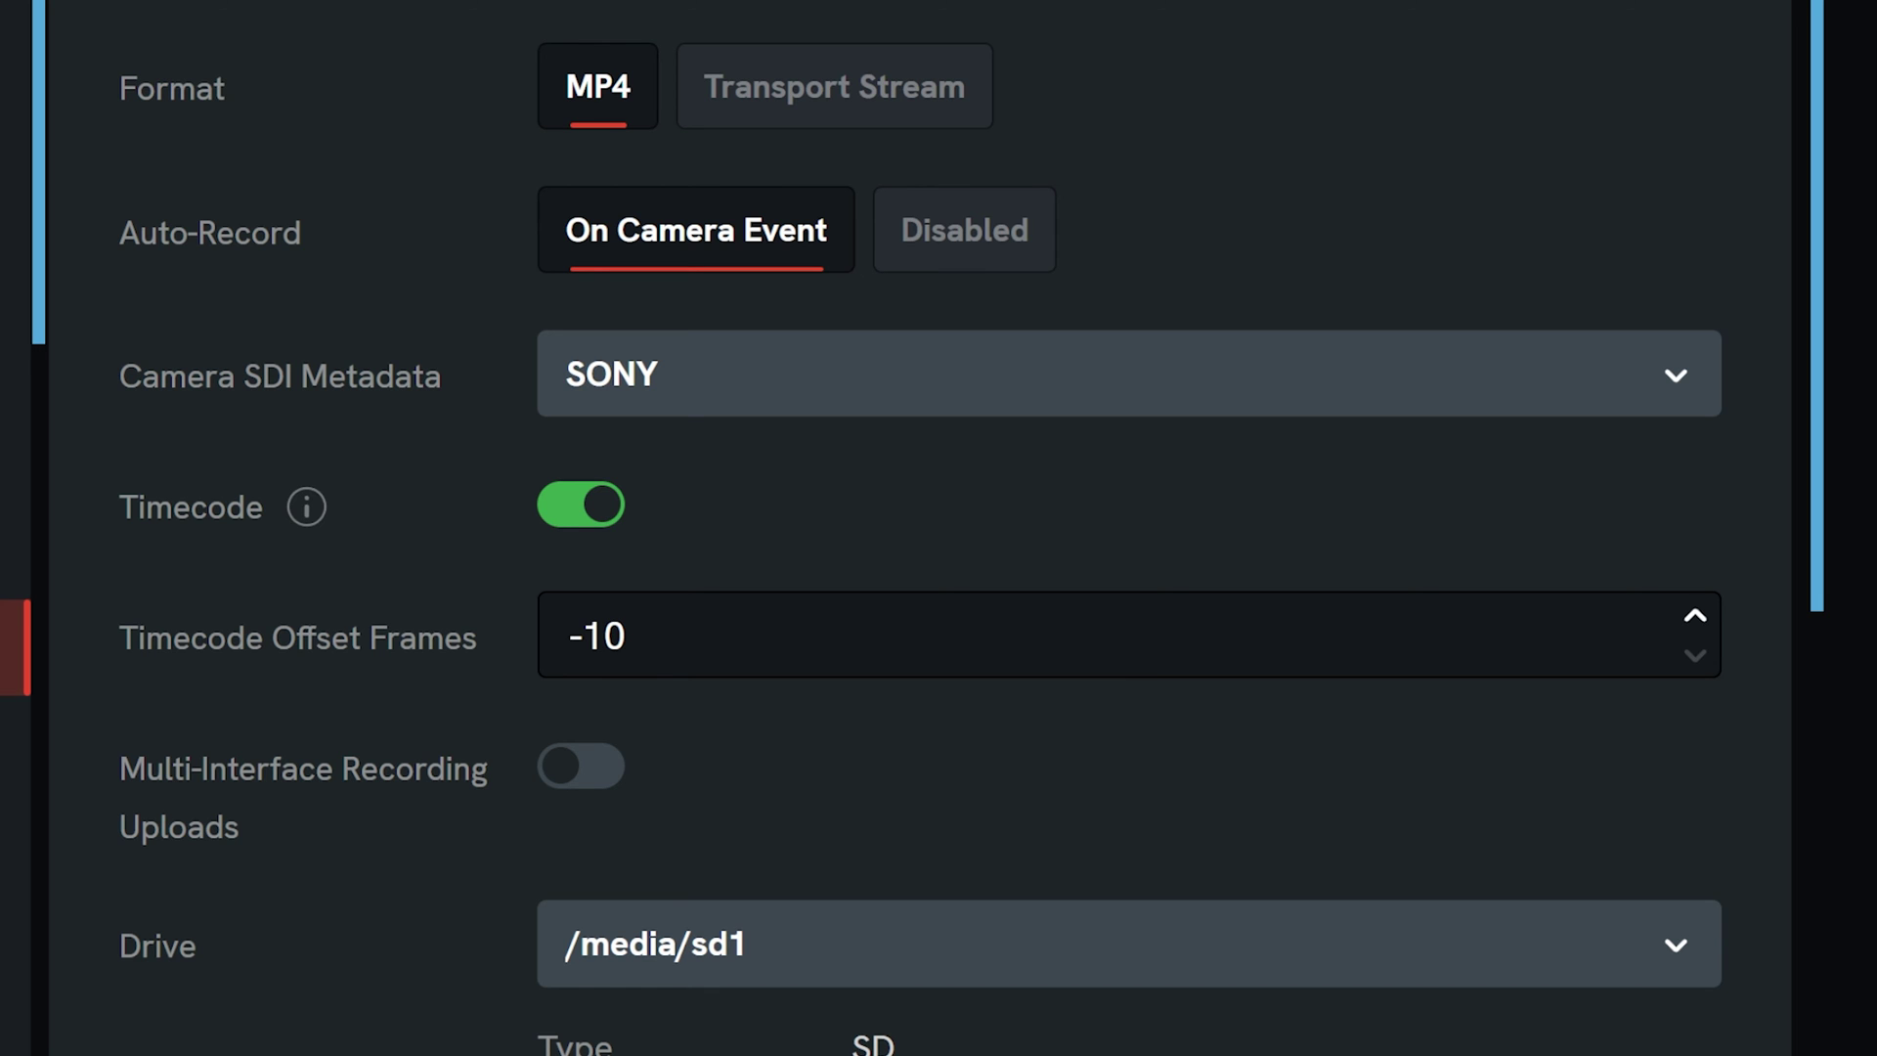
{"action": "left_click_drag", "start_coordinate": [629, 636], "coordinate": [565, 637]}
{"action": "type", "text": "-2"}
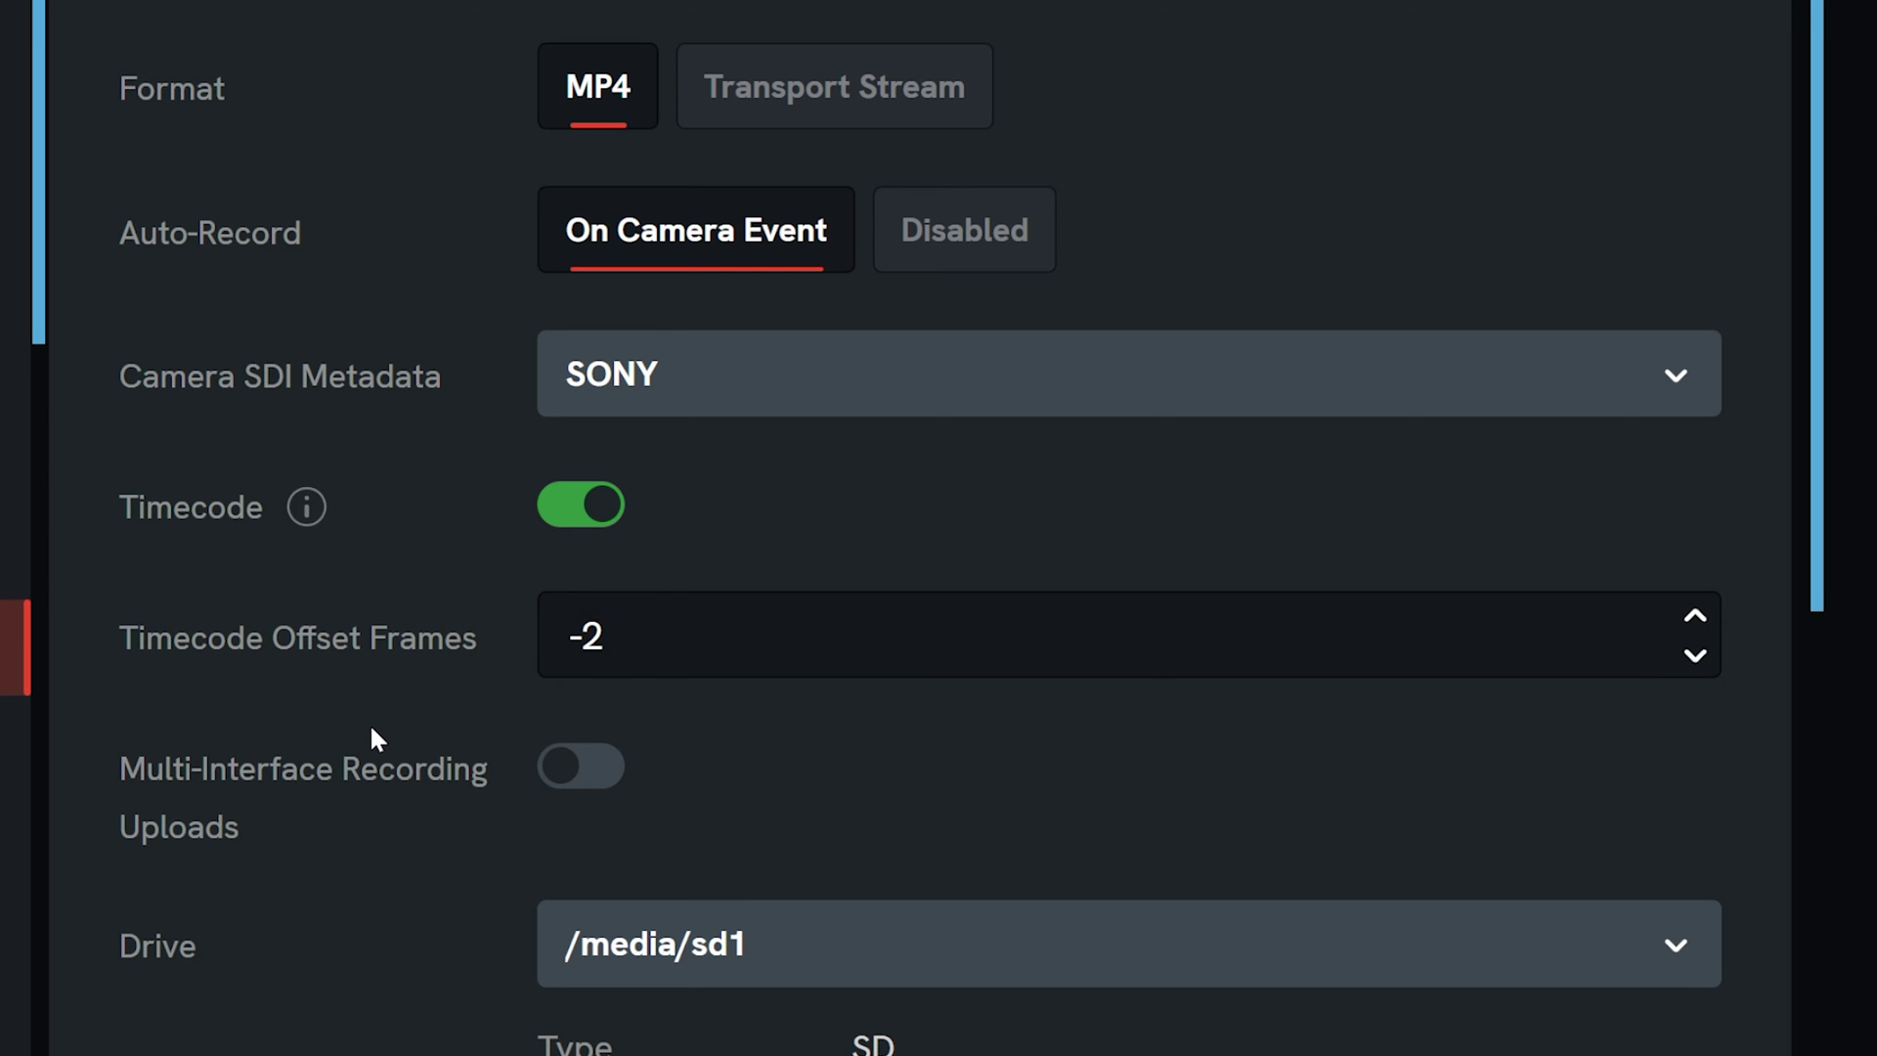
- Enable Sync with Teradek TV for the recordings and save the encoder's recording settings
{"action": "scroll", "coordinate": [373, 731], "scroll_direction": "down", "scroll_amount": 1}
{"action": "scroll", "coordinate": [371, 728], "scroll_direction": "down", "scroll_amount": 5}
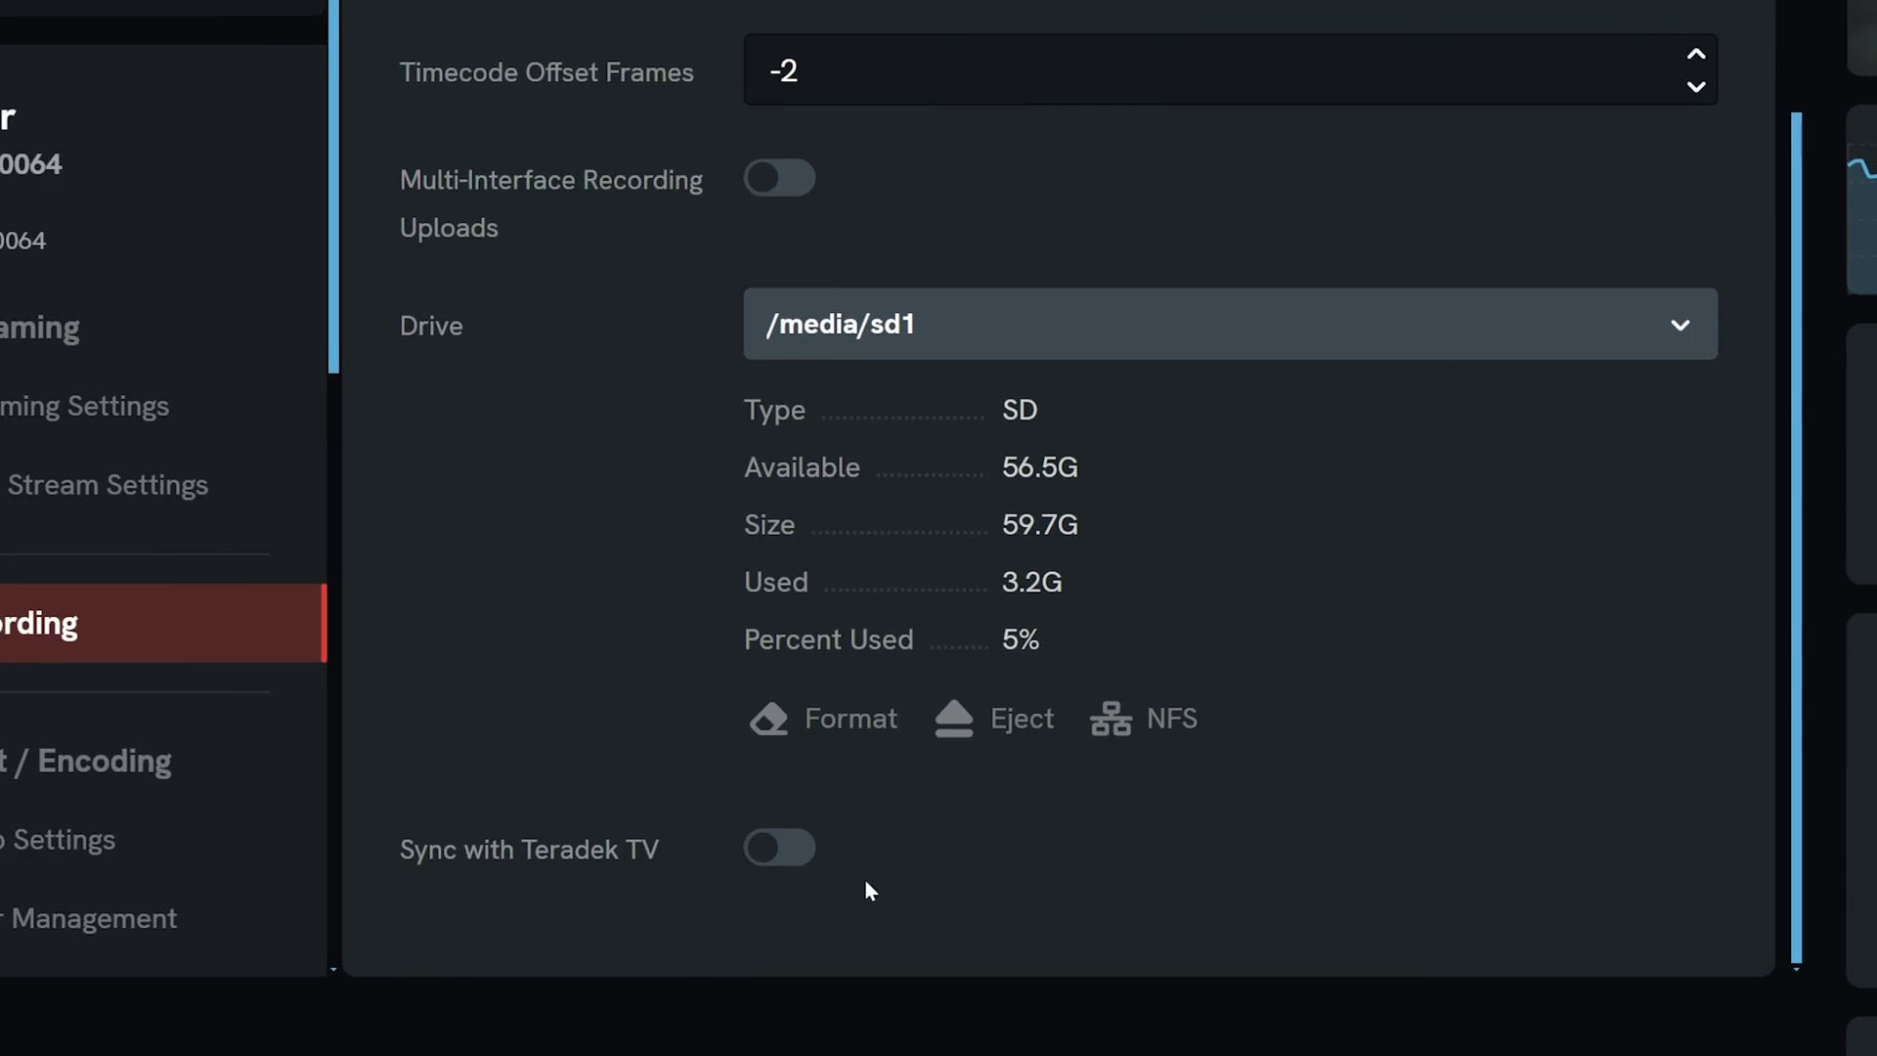
{"action": "left_click", "coordinate": [795, 848]}
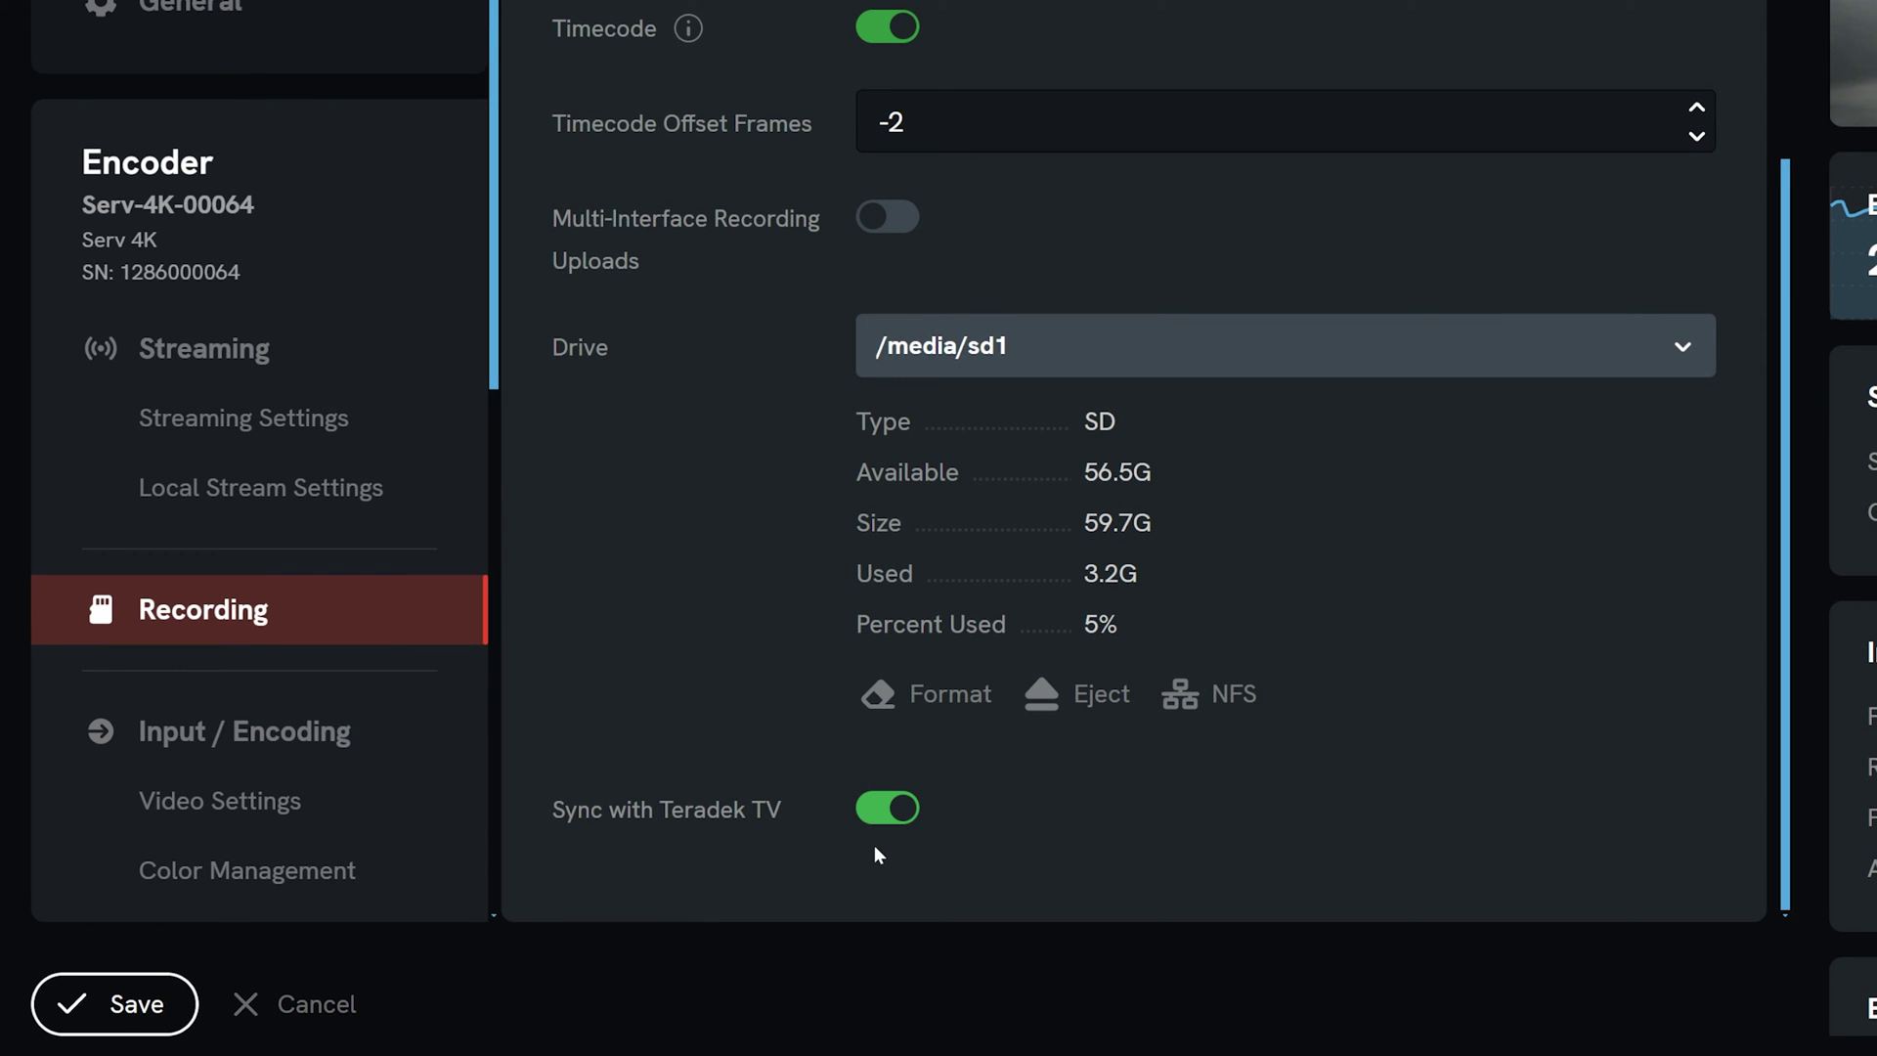
{"action": "left_click", "coordinate": [157, 1019]}
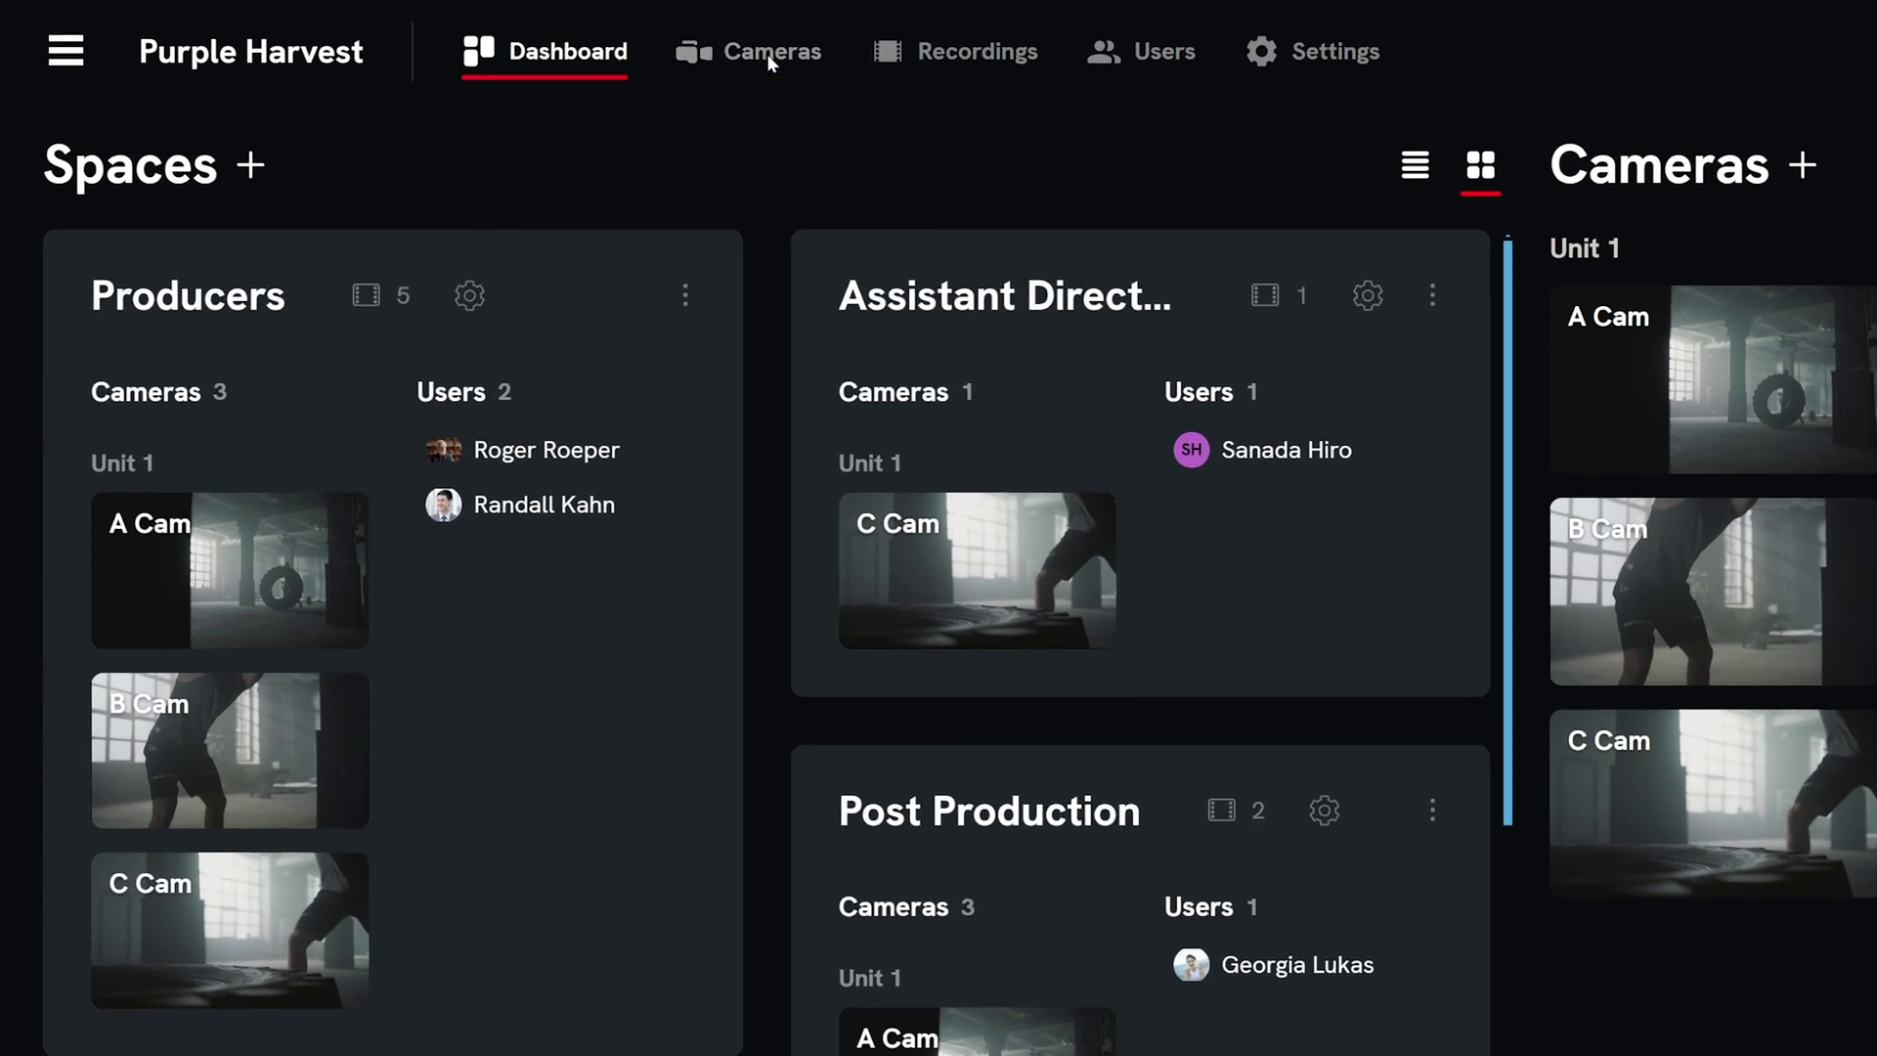
- From the project's cameras overview, start a live feed recording and trigger the device recording on B Cam
{"action": "left_click", "coordinate": [687, 48]}
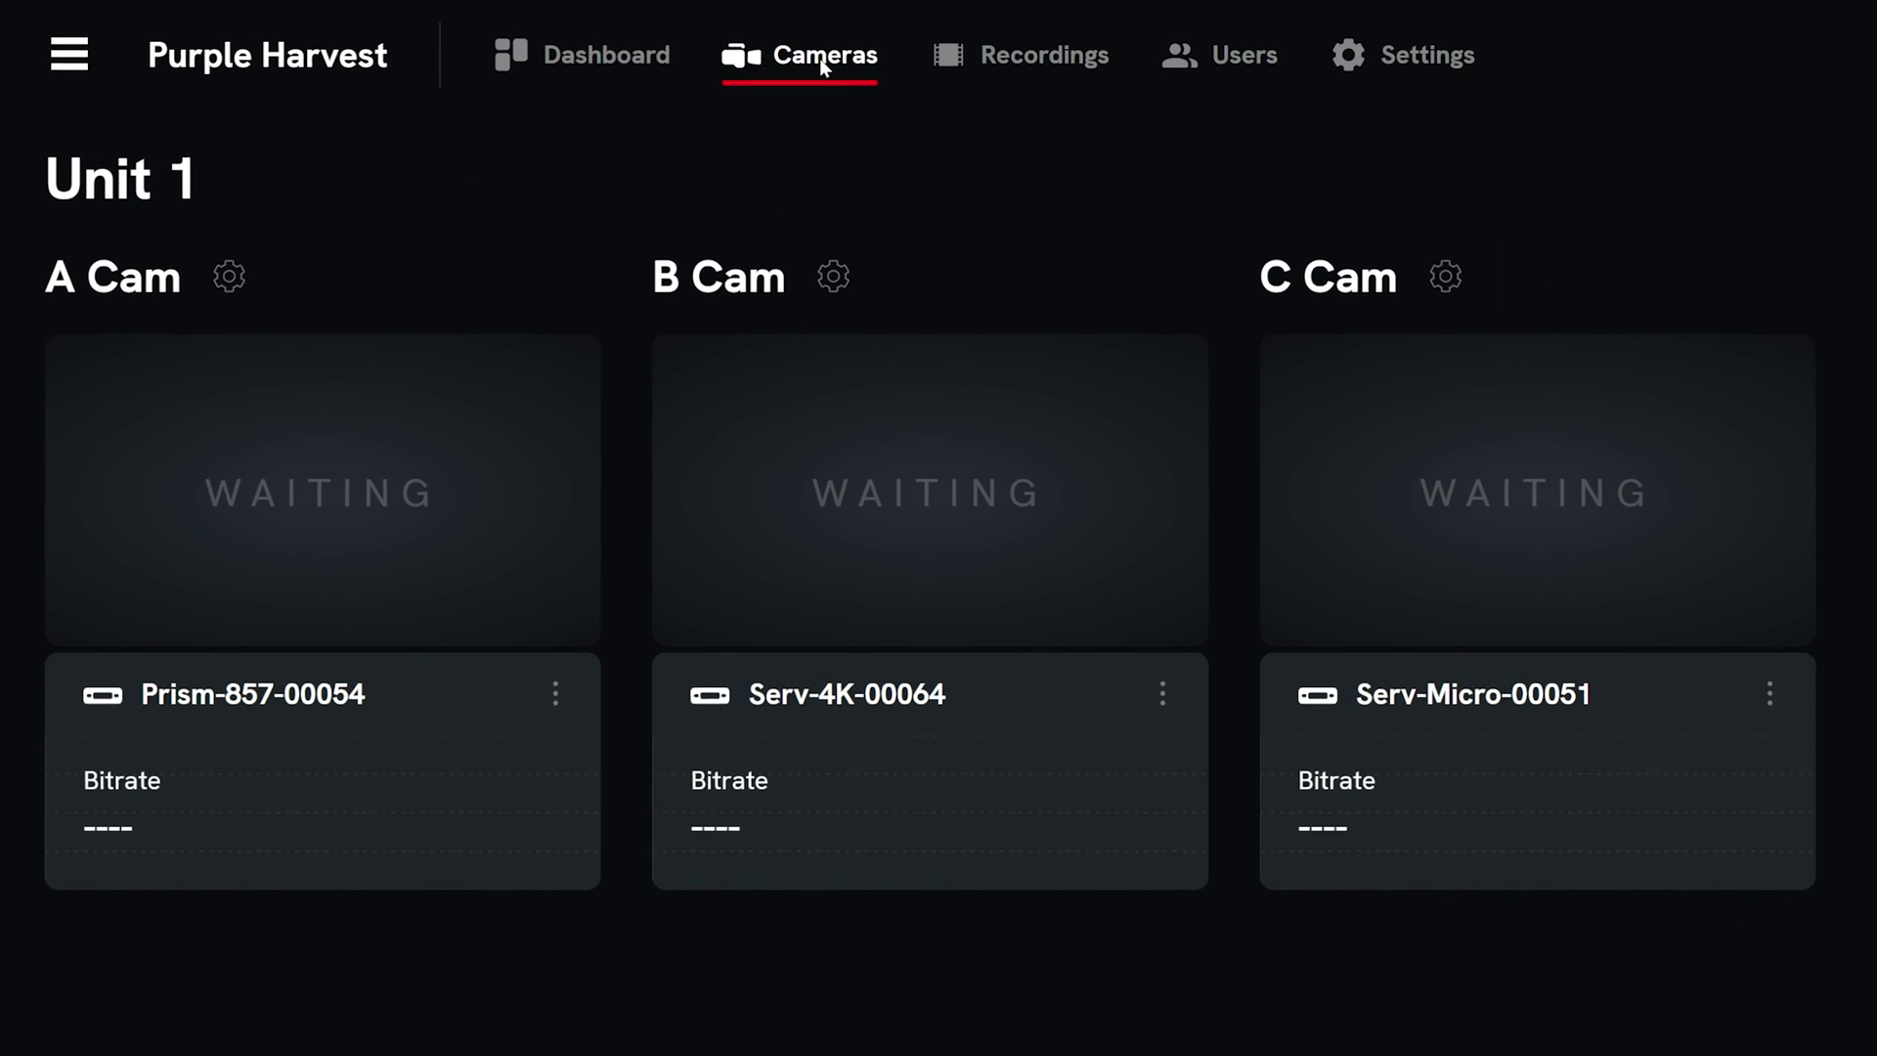
{"action": "left_click", "coordinate": [1163, 696]}
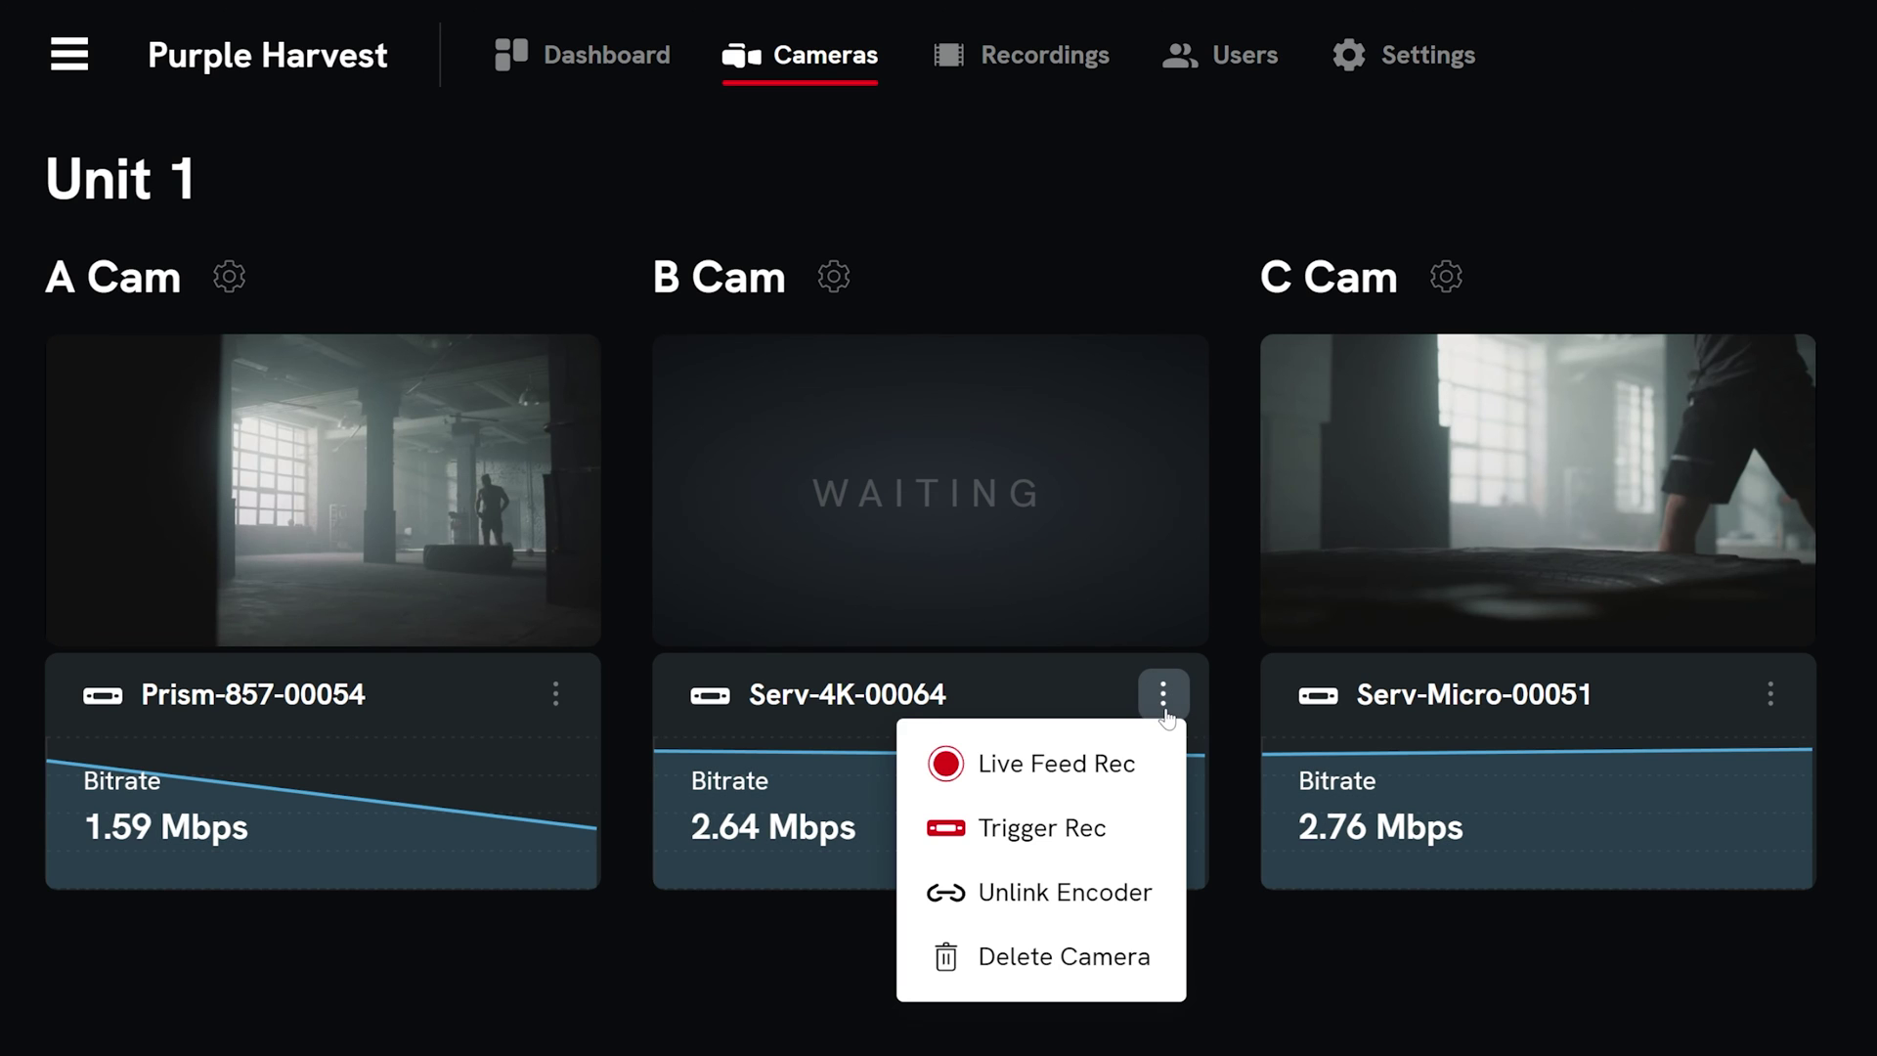
{"action": "left_click", "coordinate": [1154, 780]}
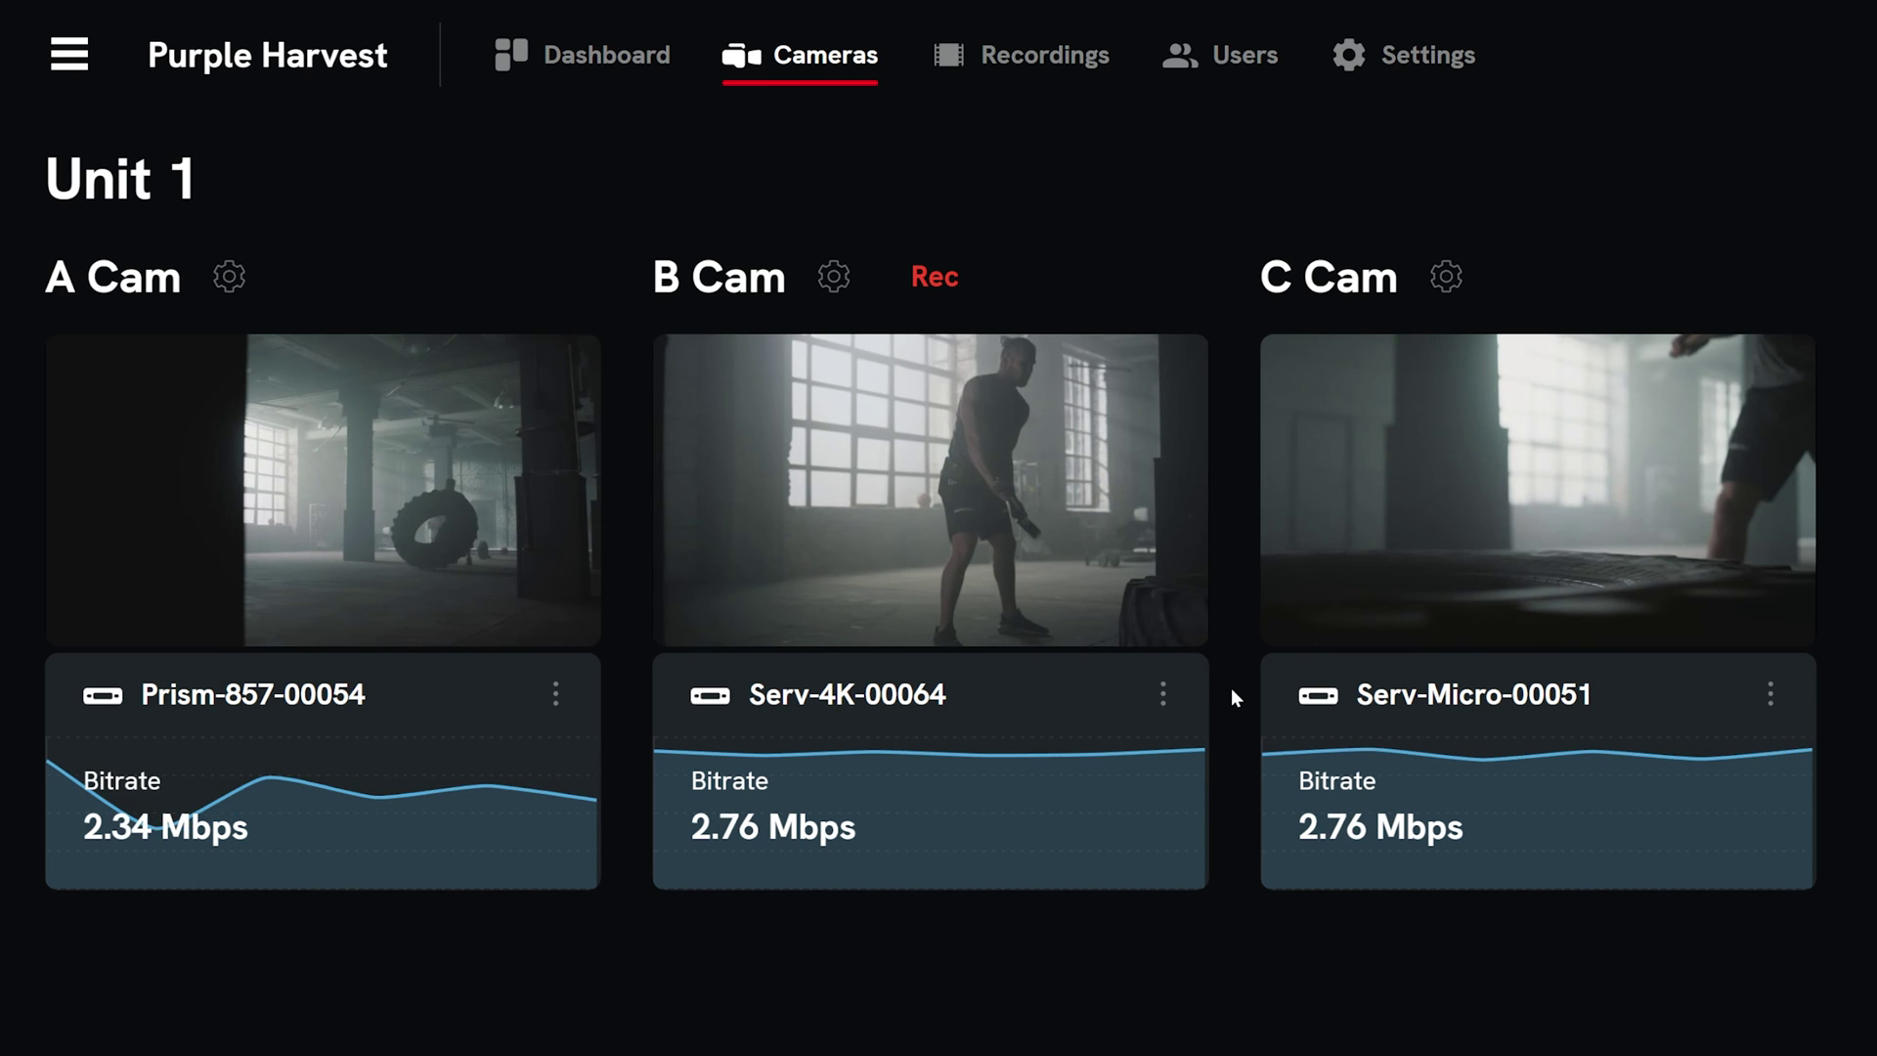
{"action": "left_click", "coordinate": [1163, 696]}
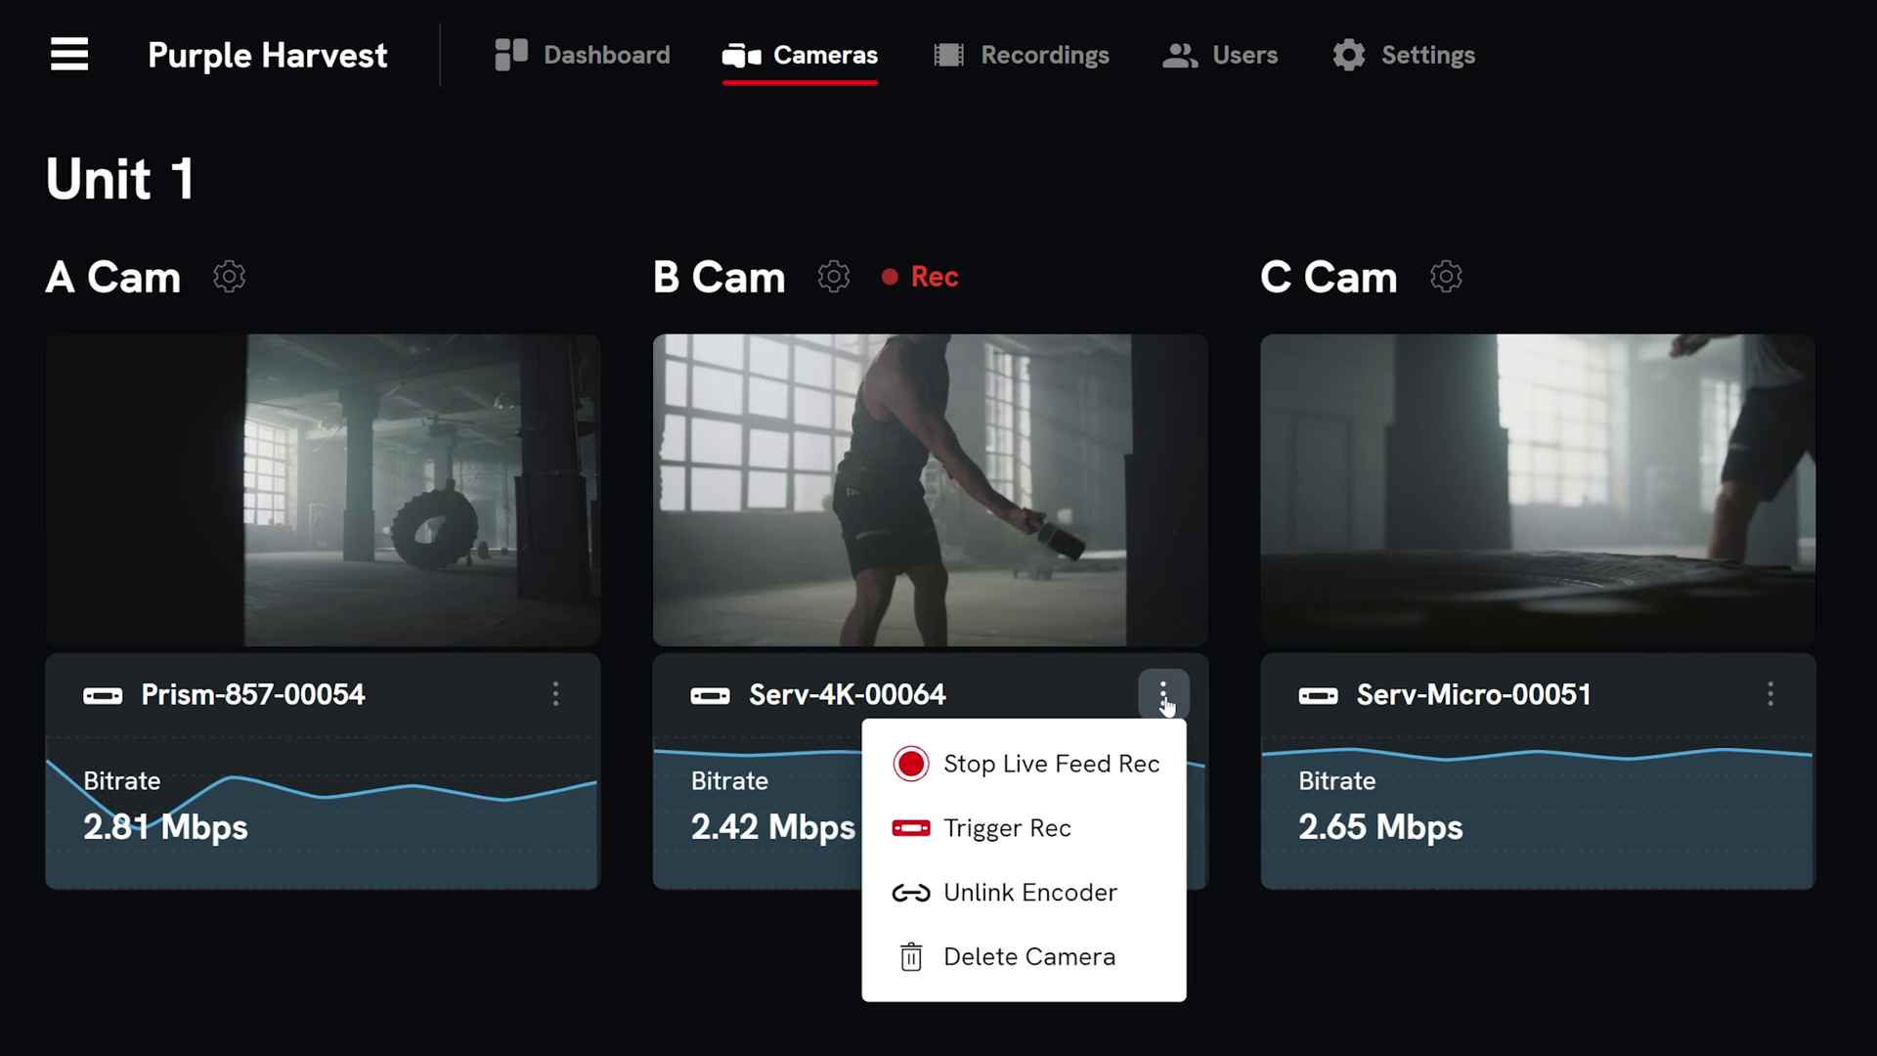
{"action": "left_click", "coordinate": [1122, 843]}
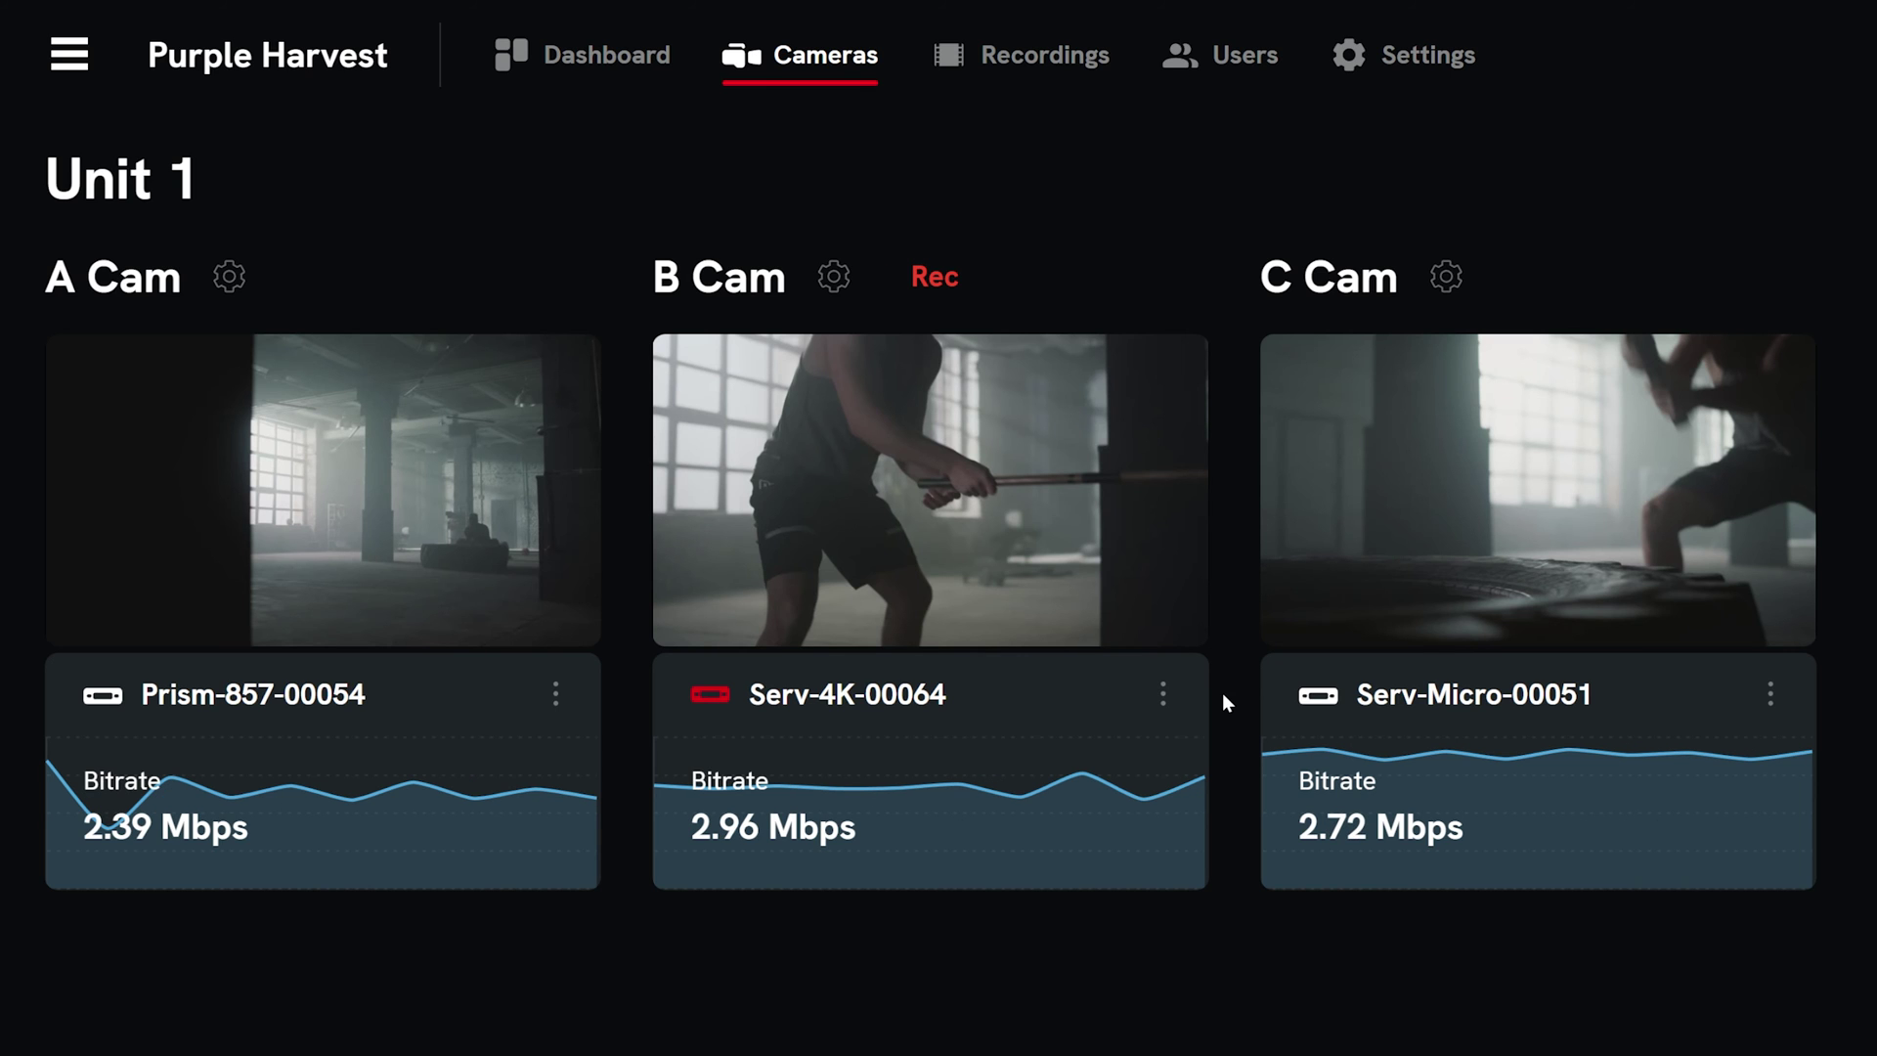
- Stop both the live feed recording and the device recording on B Cam
{"action": "left_click", "coordinate": [1164, 697]}
{"action": "left_click", "coordinate": [1119, 767]}
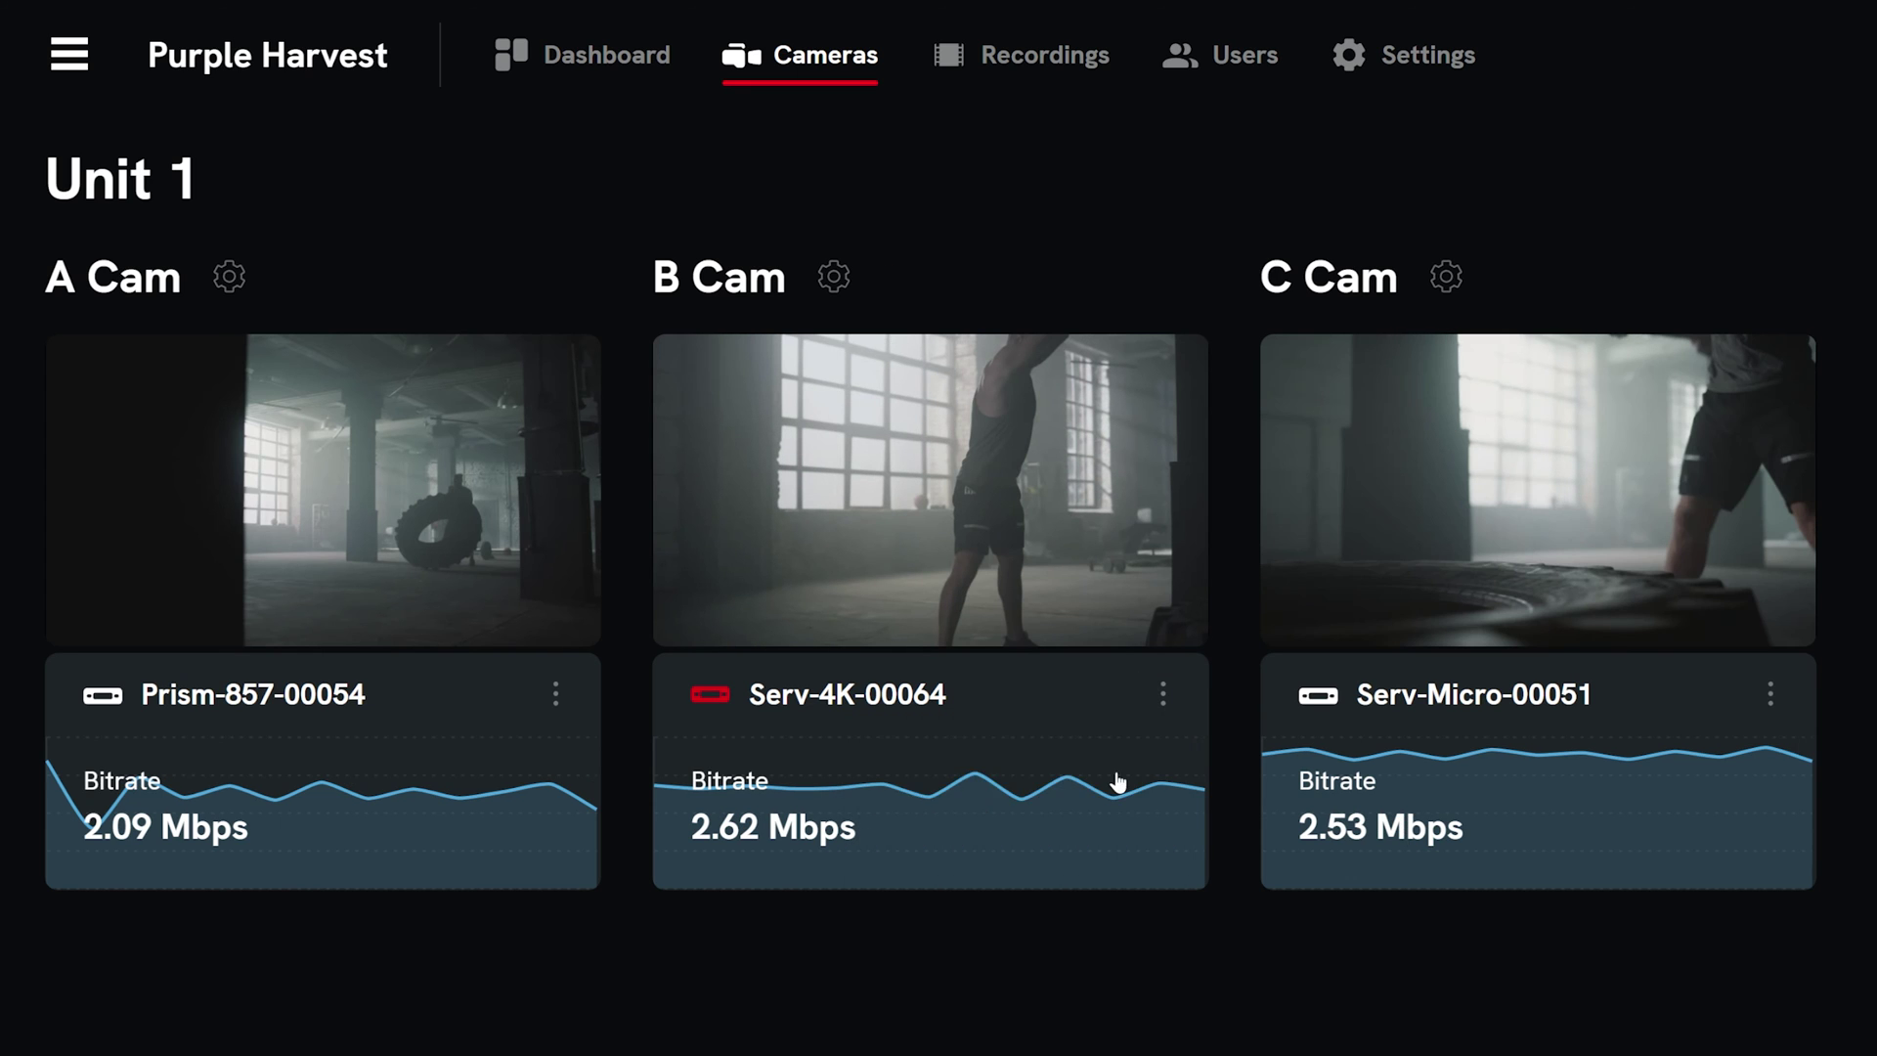
{"action": "left_click", "coordinate": [1162, 696]}
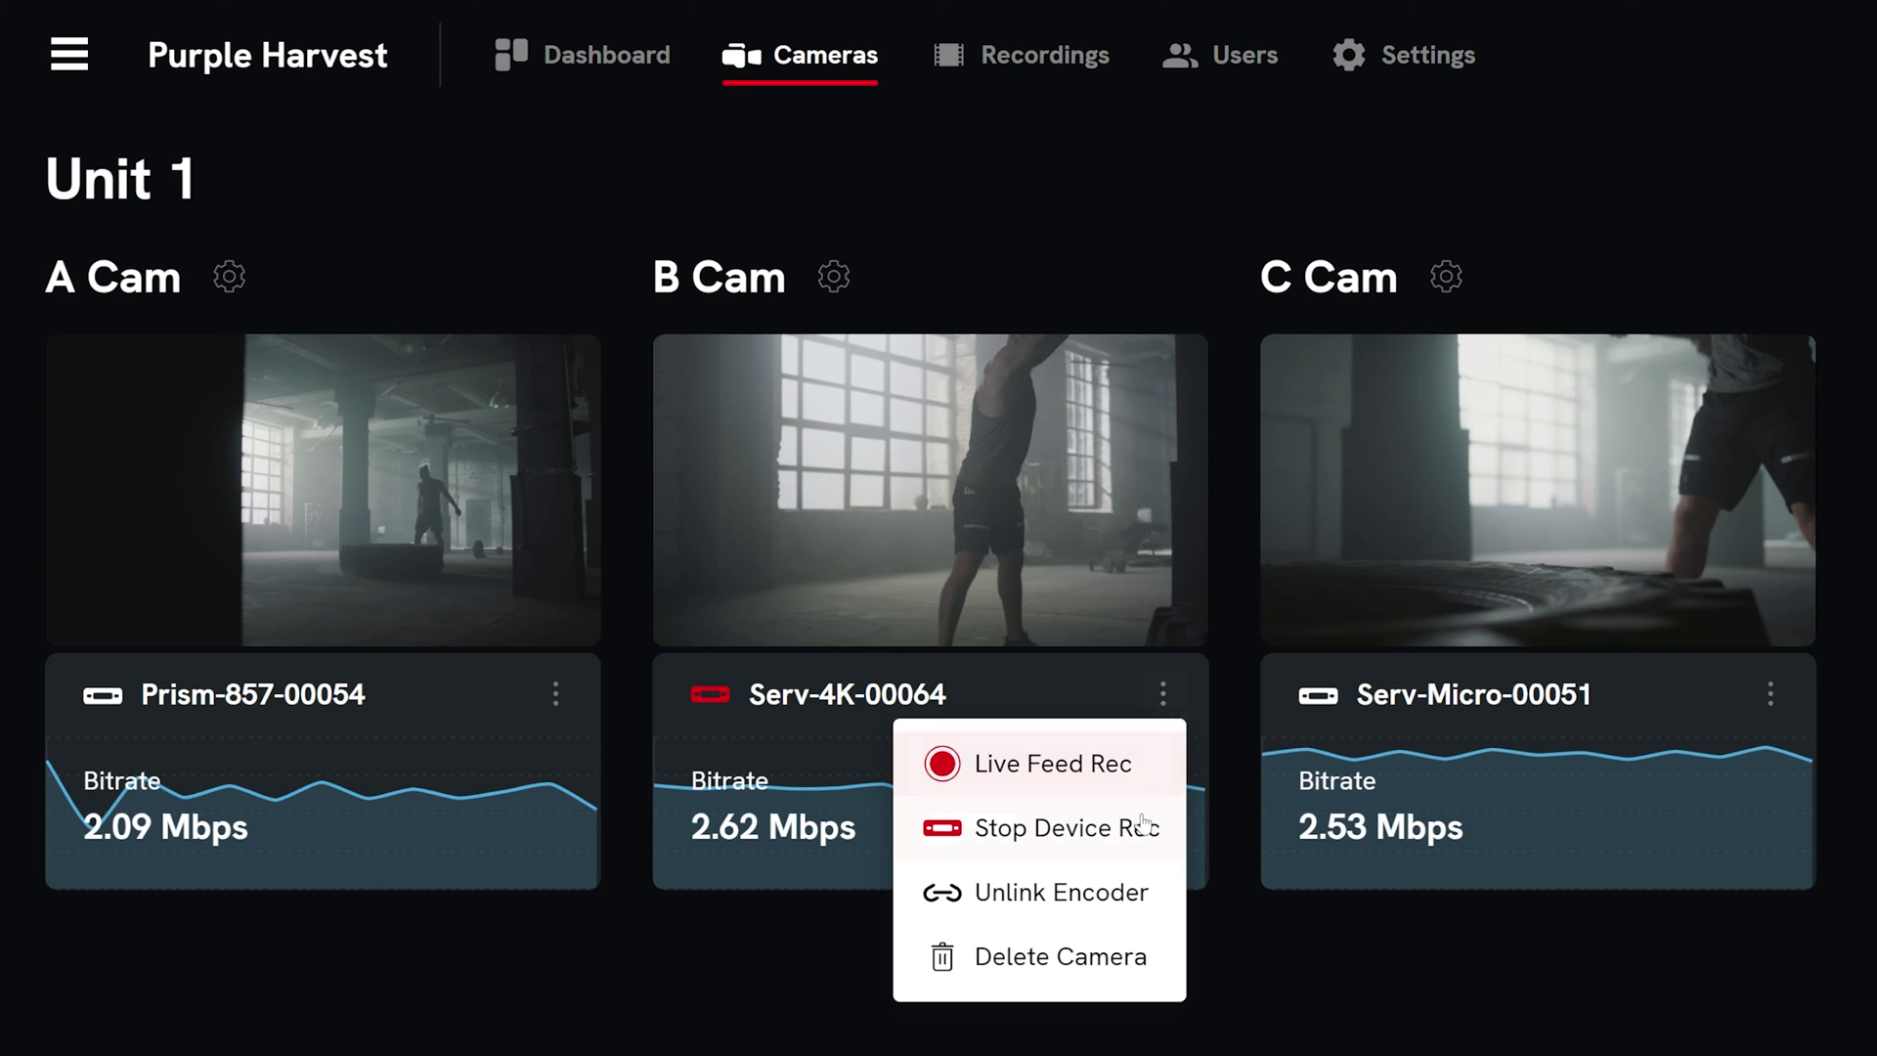
{"action": "left_click", "coordinate": [1095, 825]}
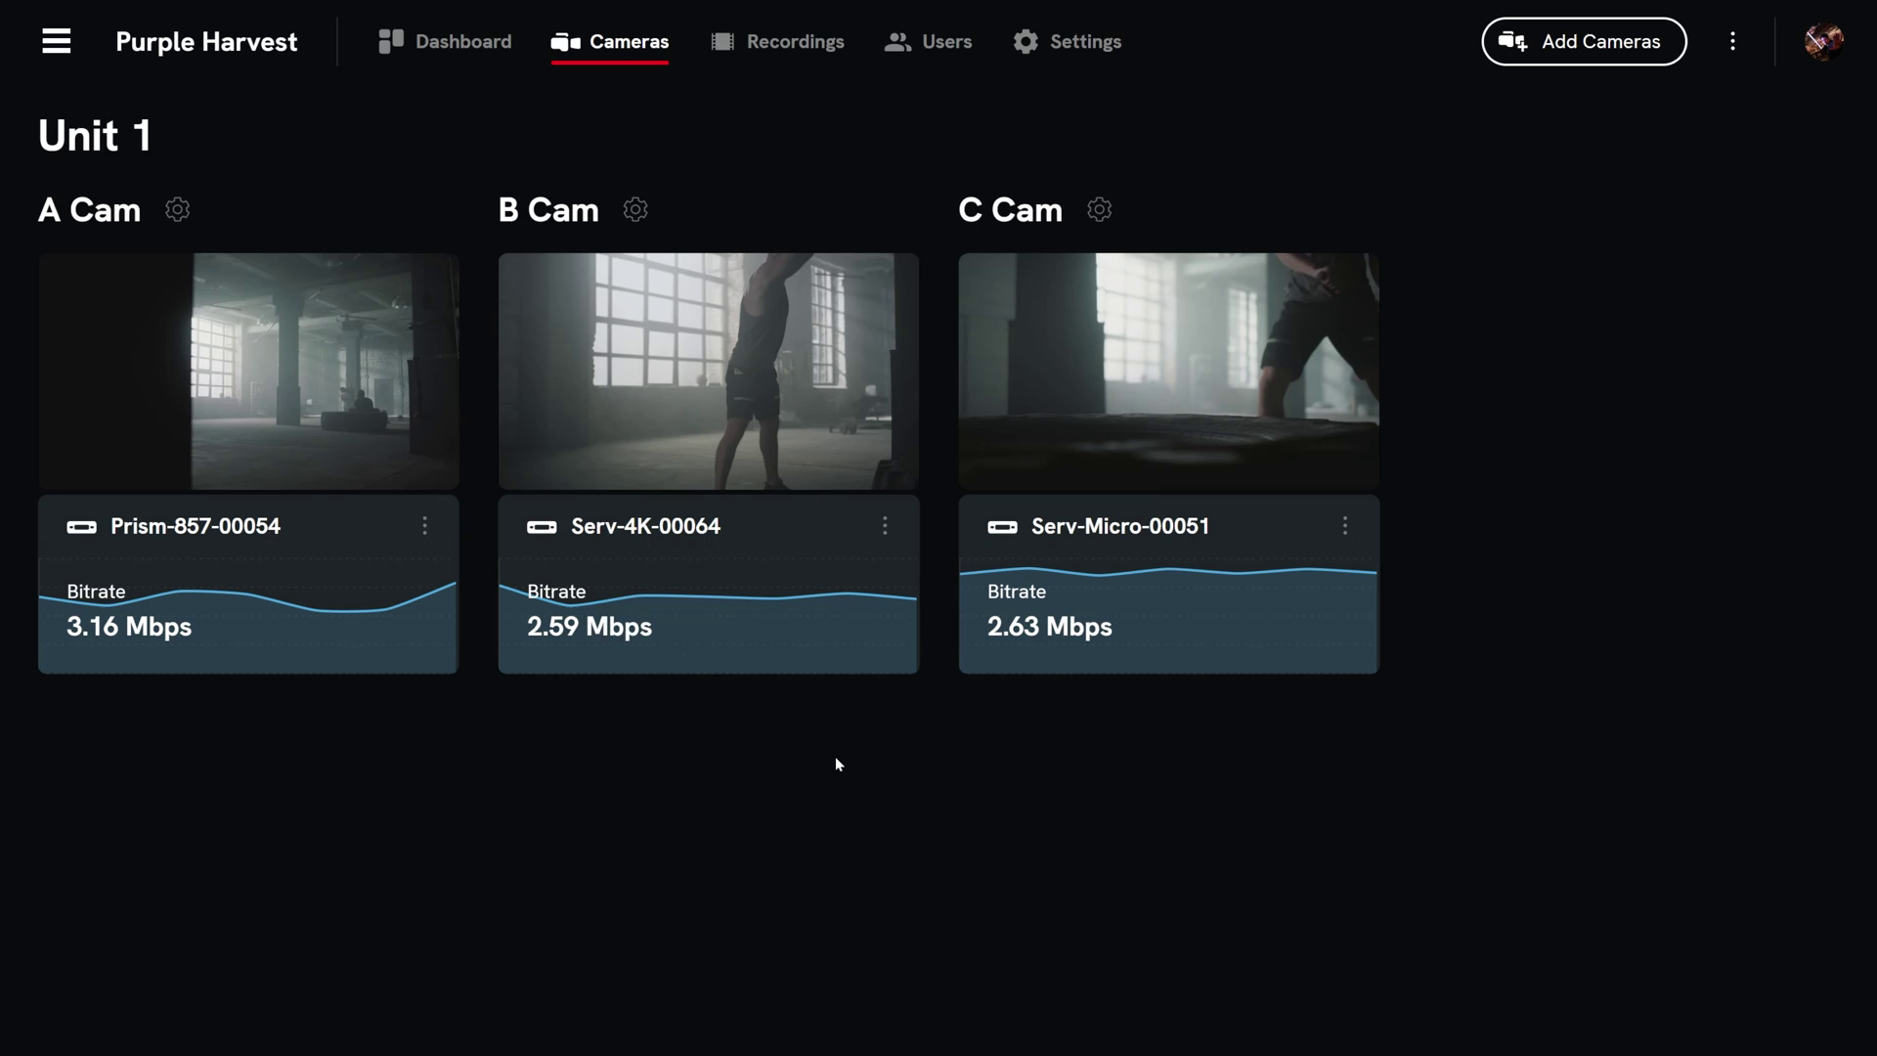
- View the project's recordings, check the date period filter and open the Feb 2, 2024 recording
{"action": "left_click", "coordinate": [794, 44]}
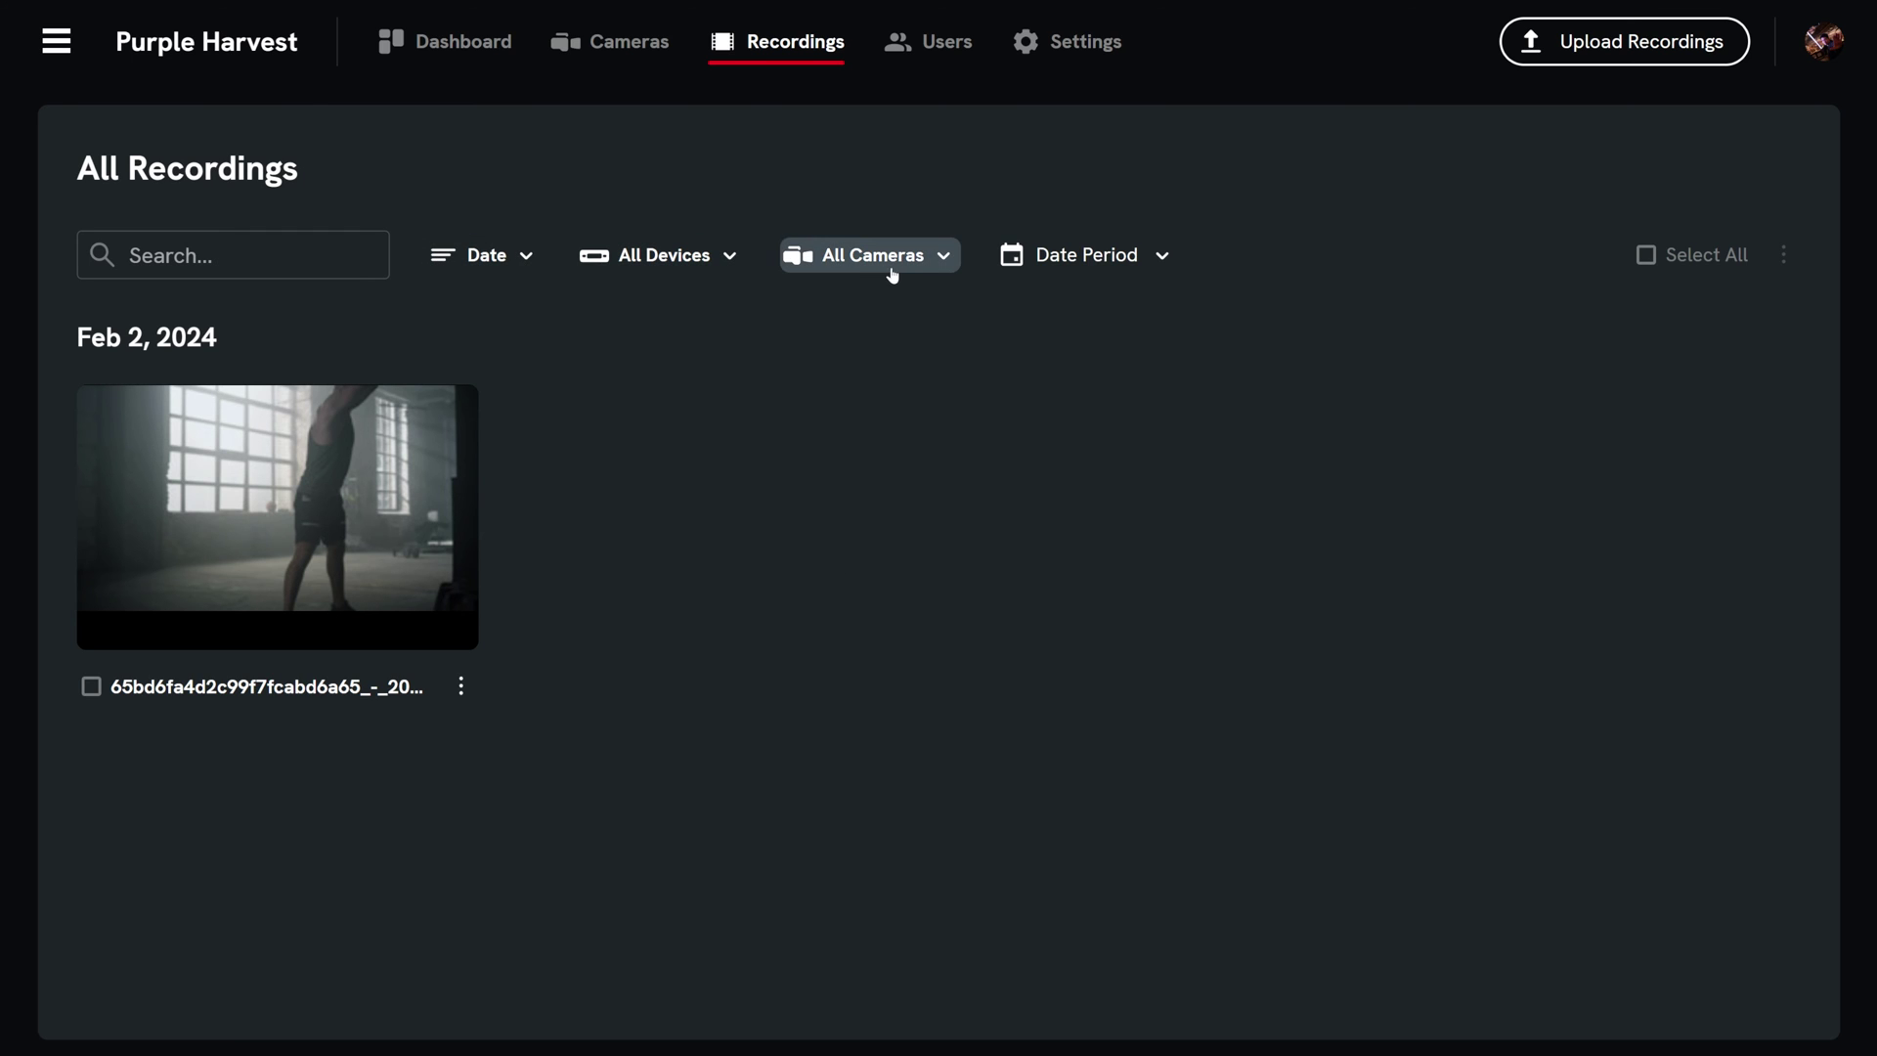
{"action": "left_click", "coordinate": [1144, 273]}
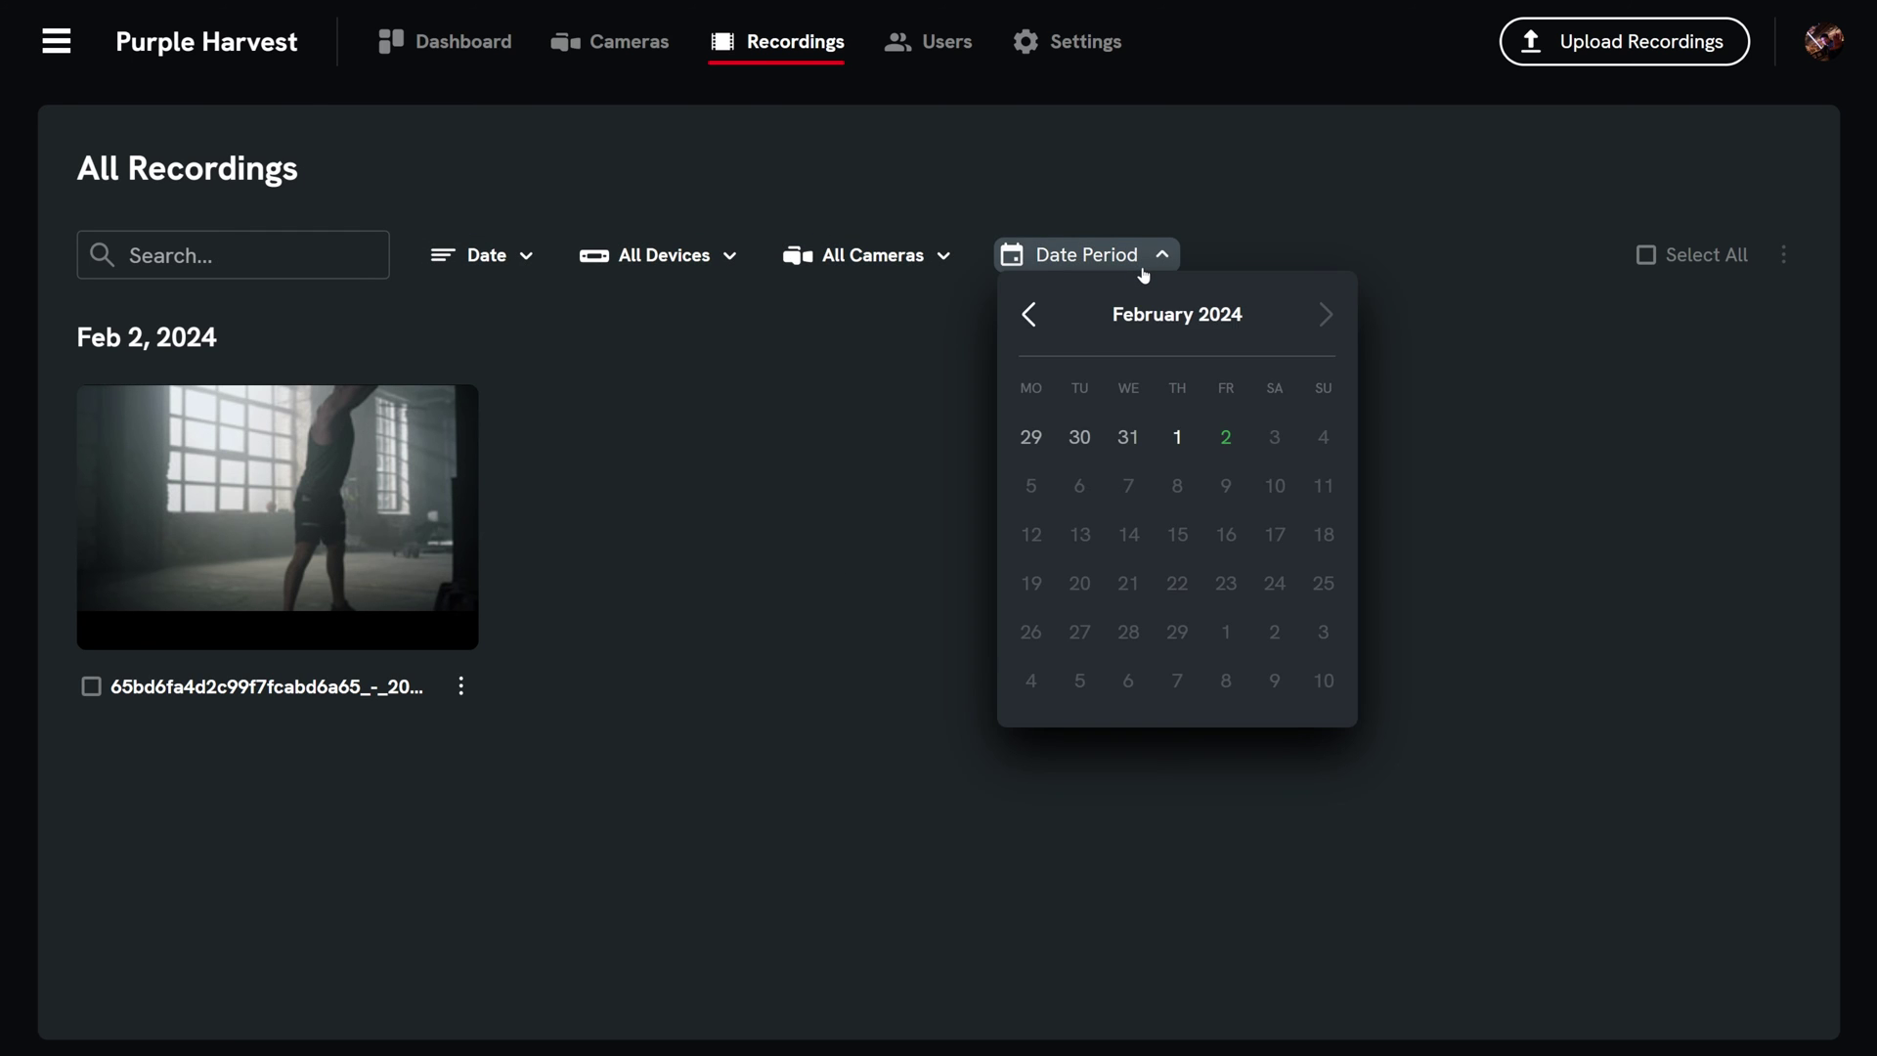
{"action": "left_click", "coordinate": [1144, 275]}
{"action": "left_click", "coordinate": [328, 545]}
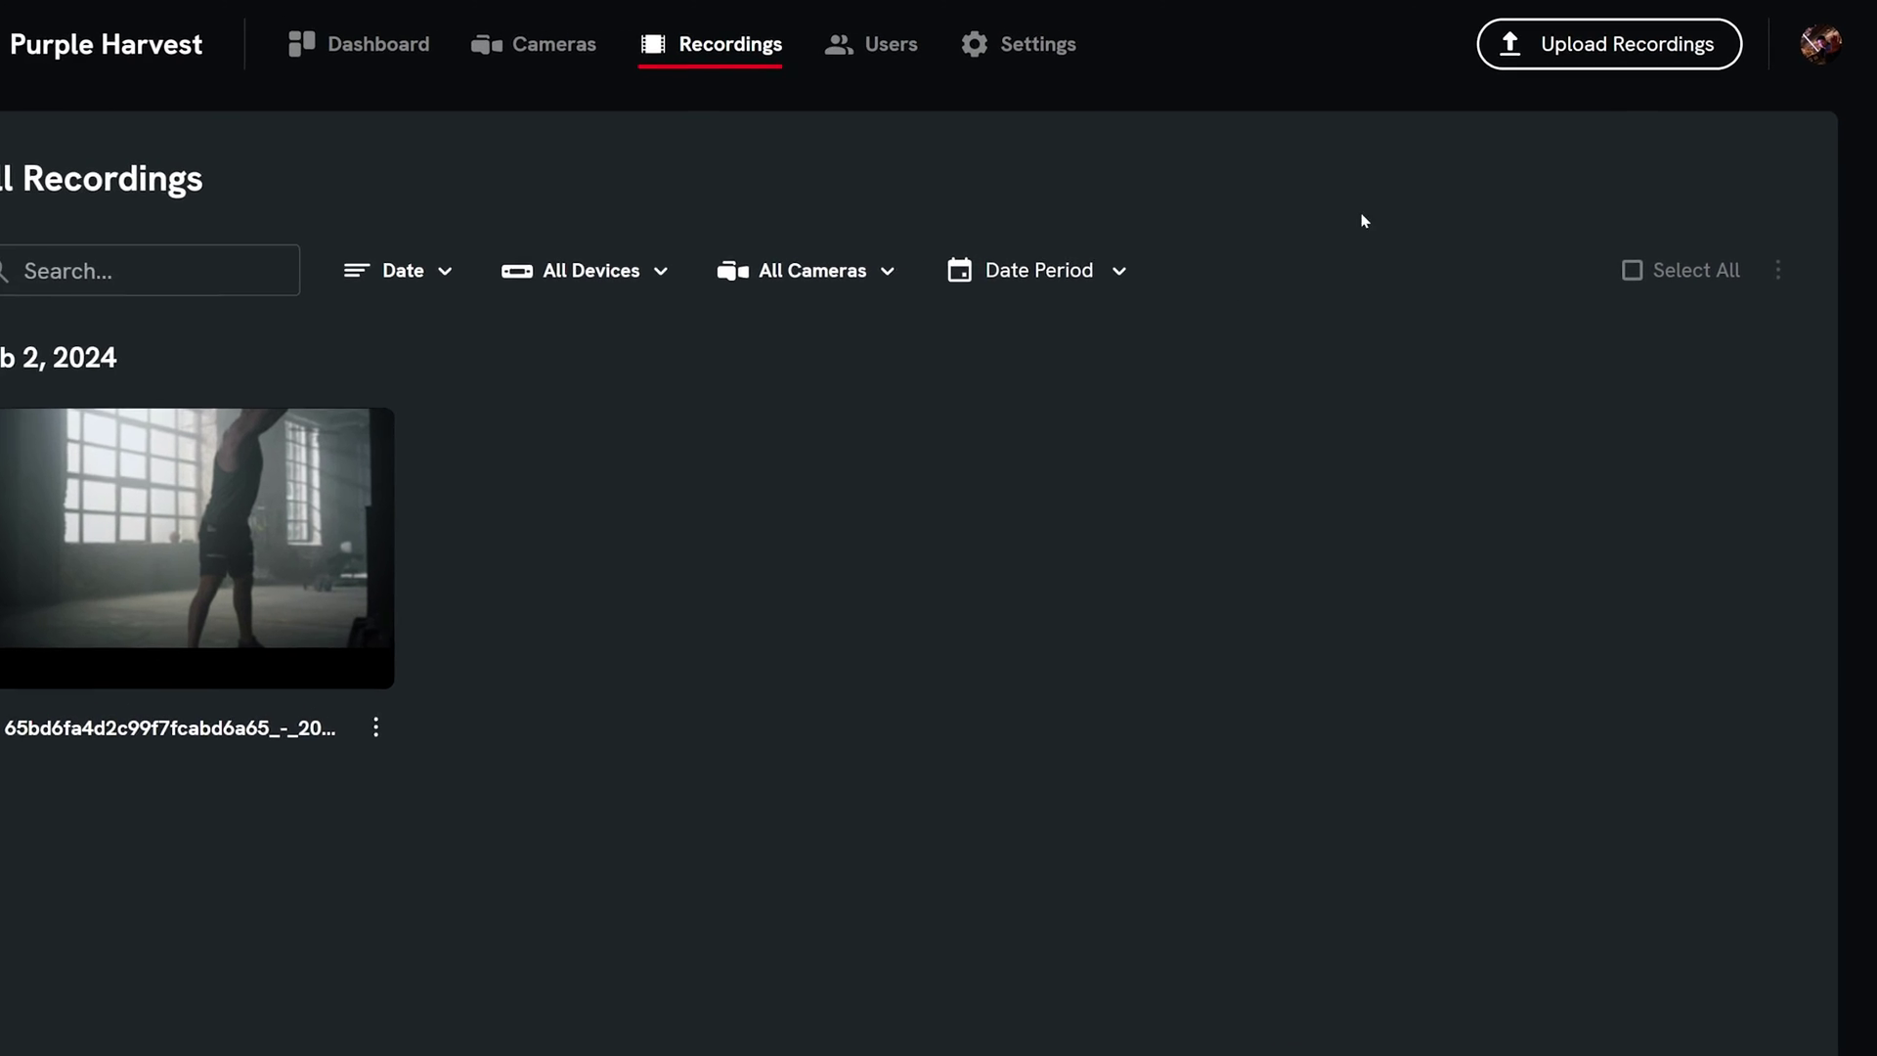
{"action": "left_click", "coordinate": [1606, 65]}
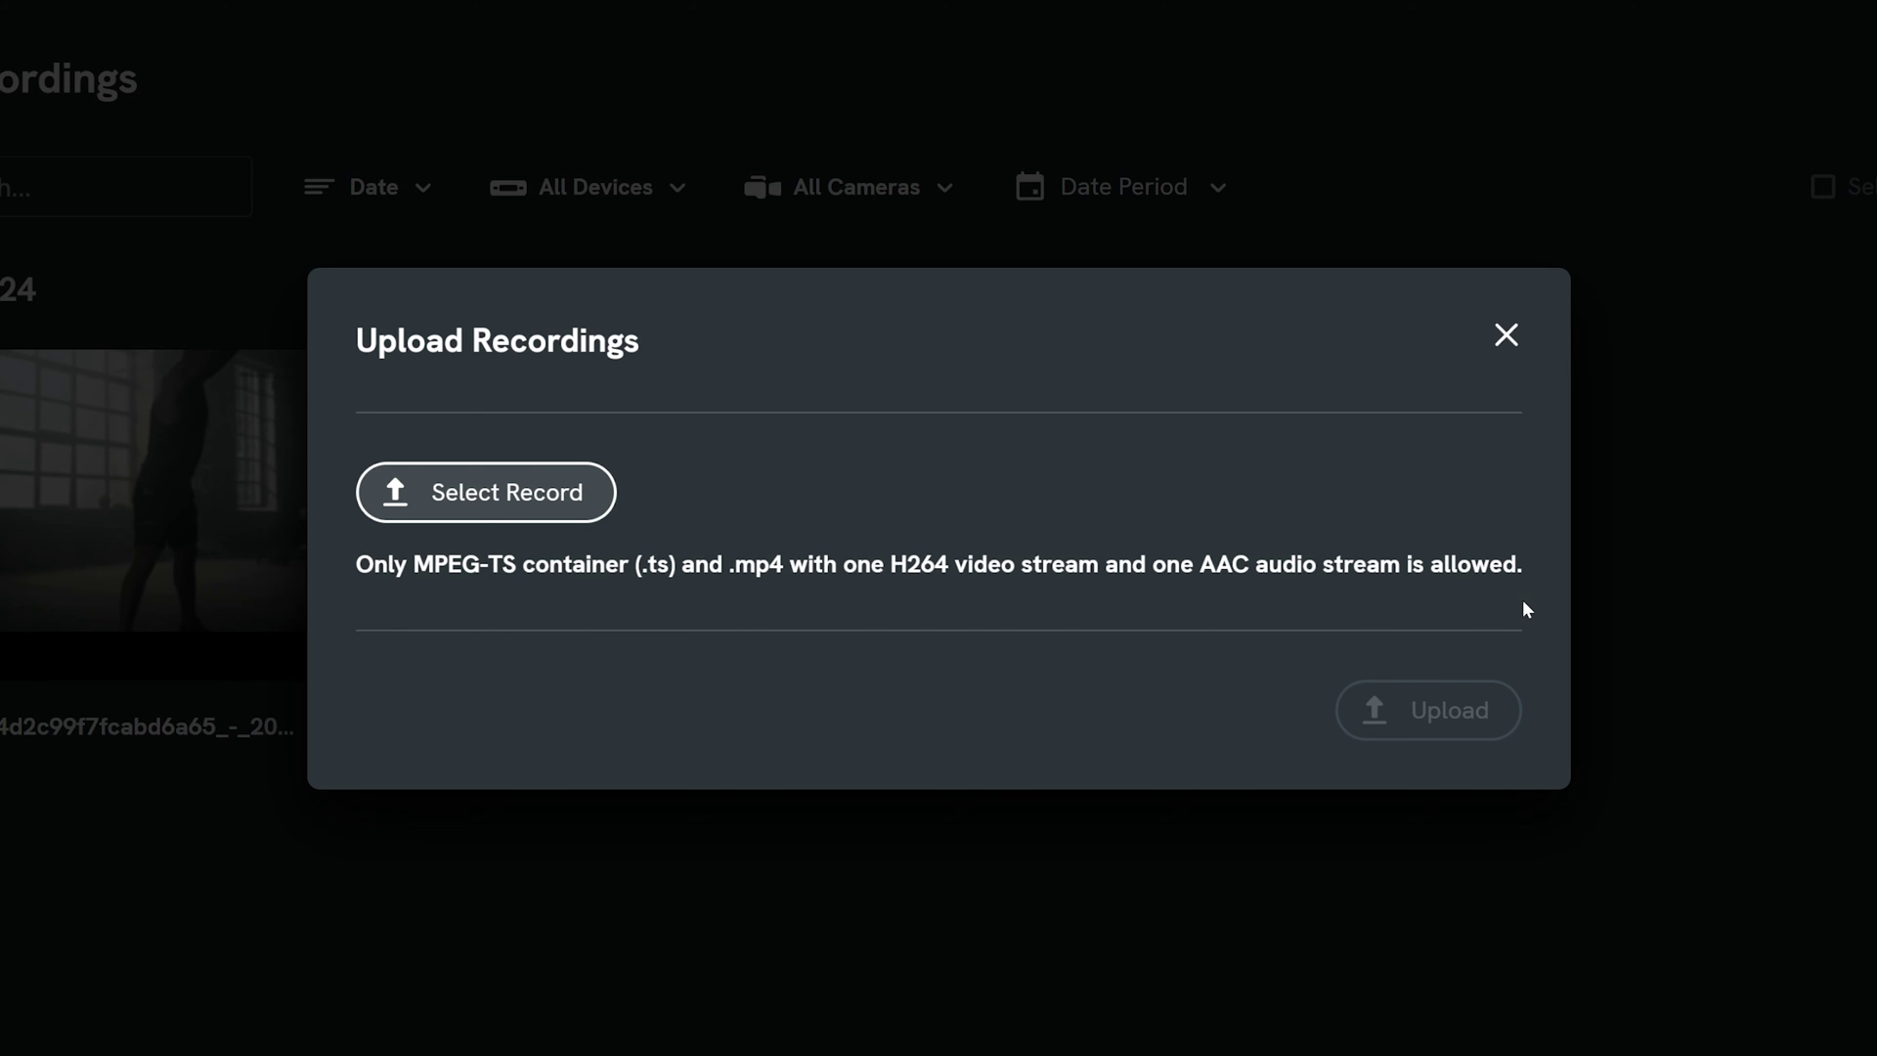
{"action": "left_click", "coordinate": [498, 510]}
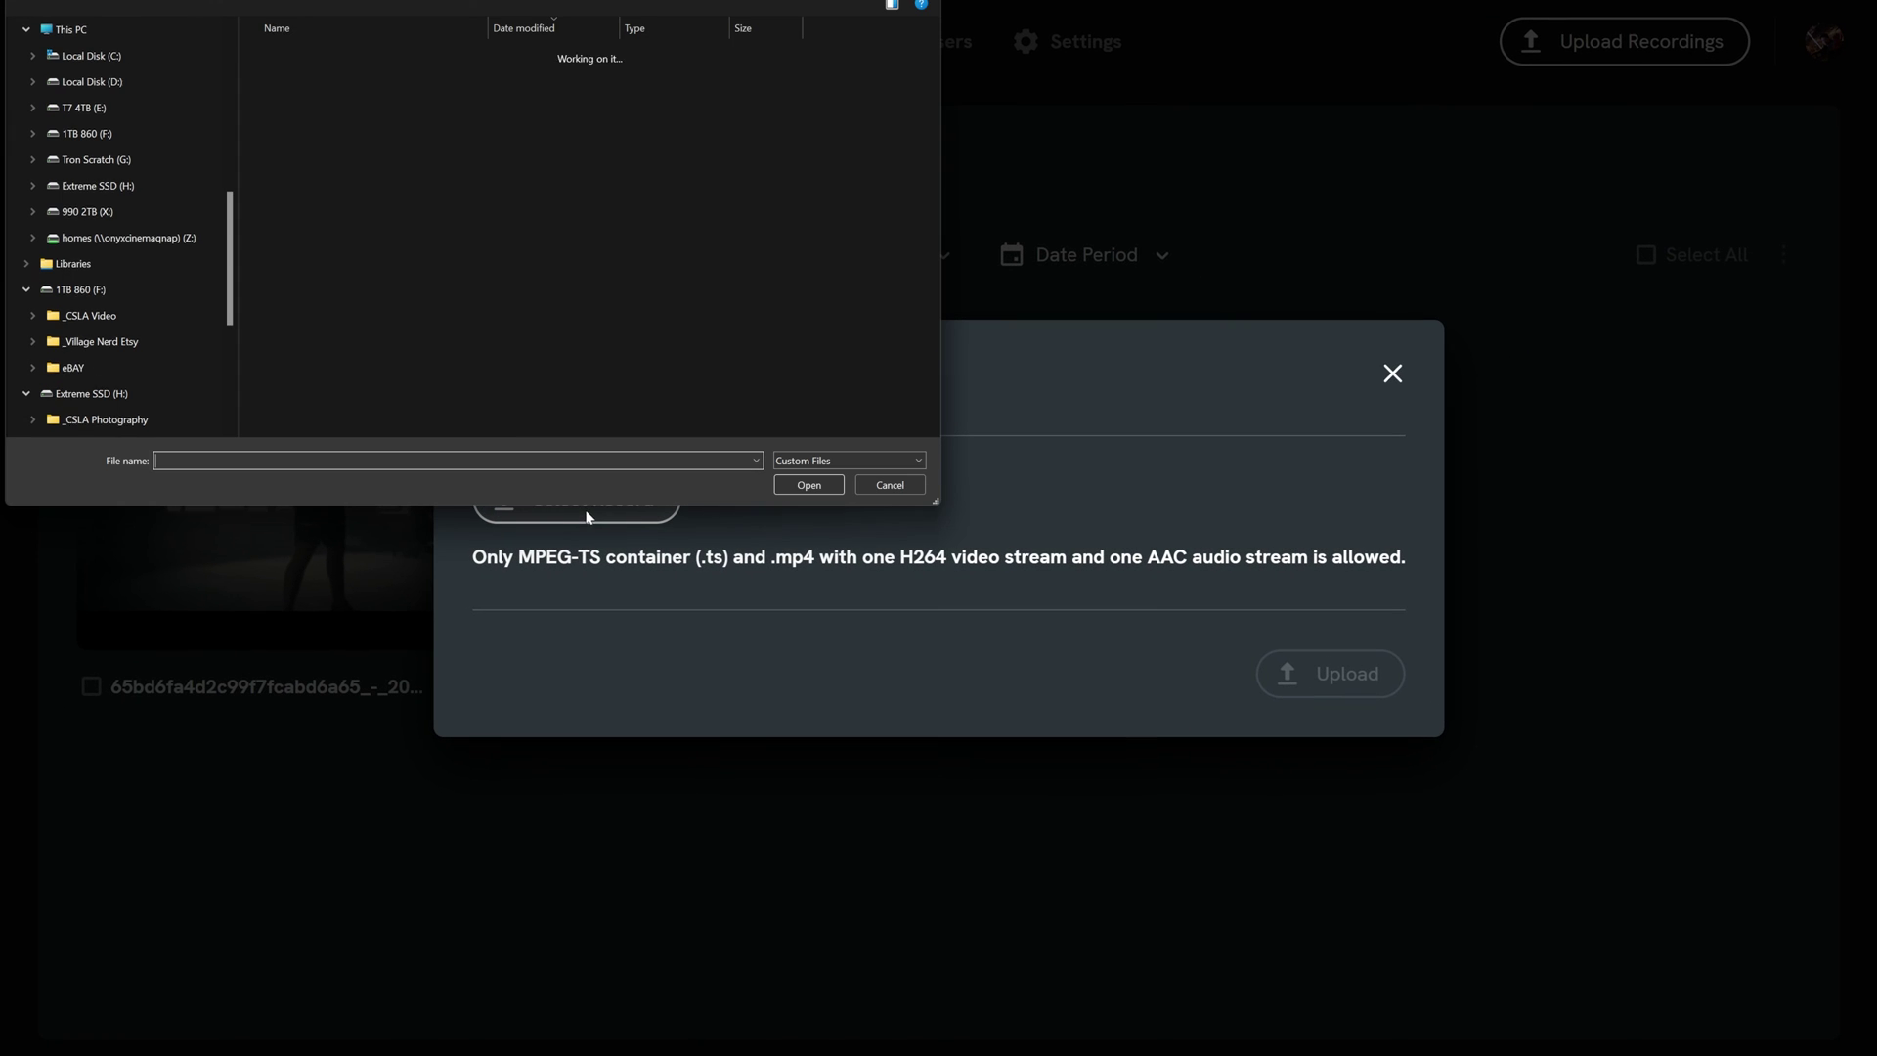
{"action": "left_click", "coordinate": [420, 80]}
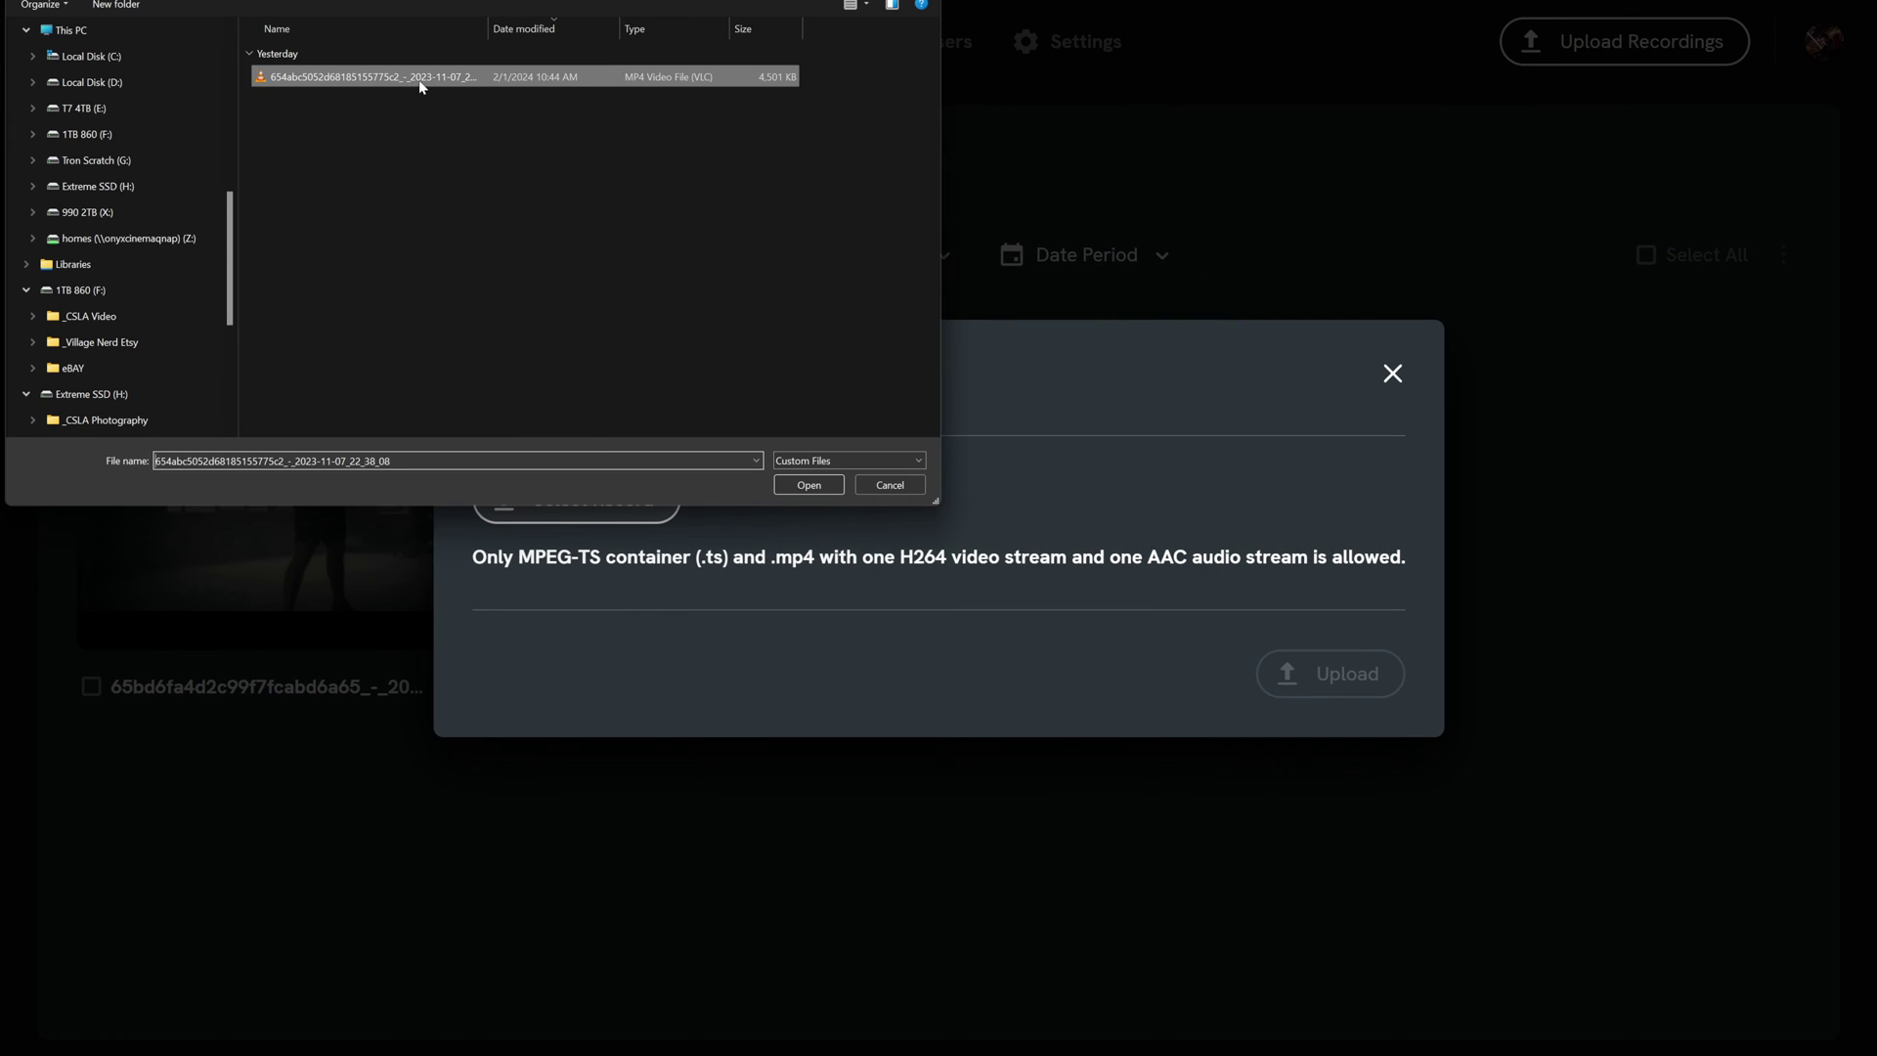
{"action": "left_click", "coordinate": [807, 486]}
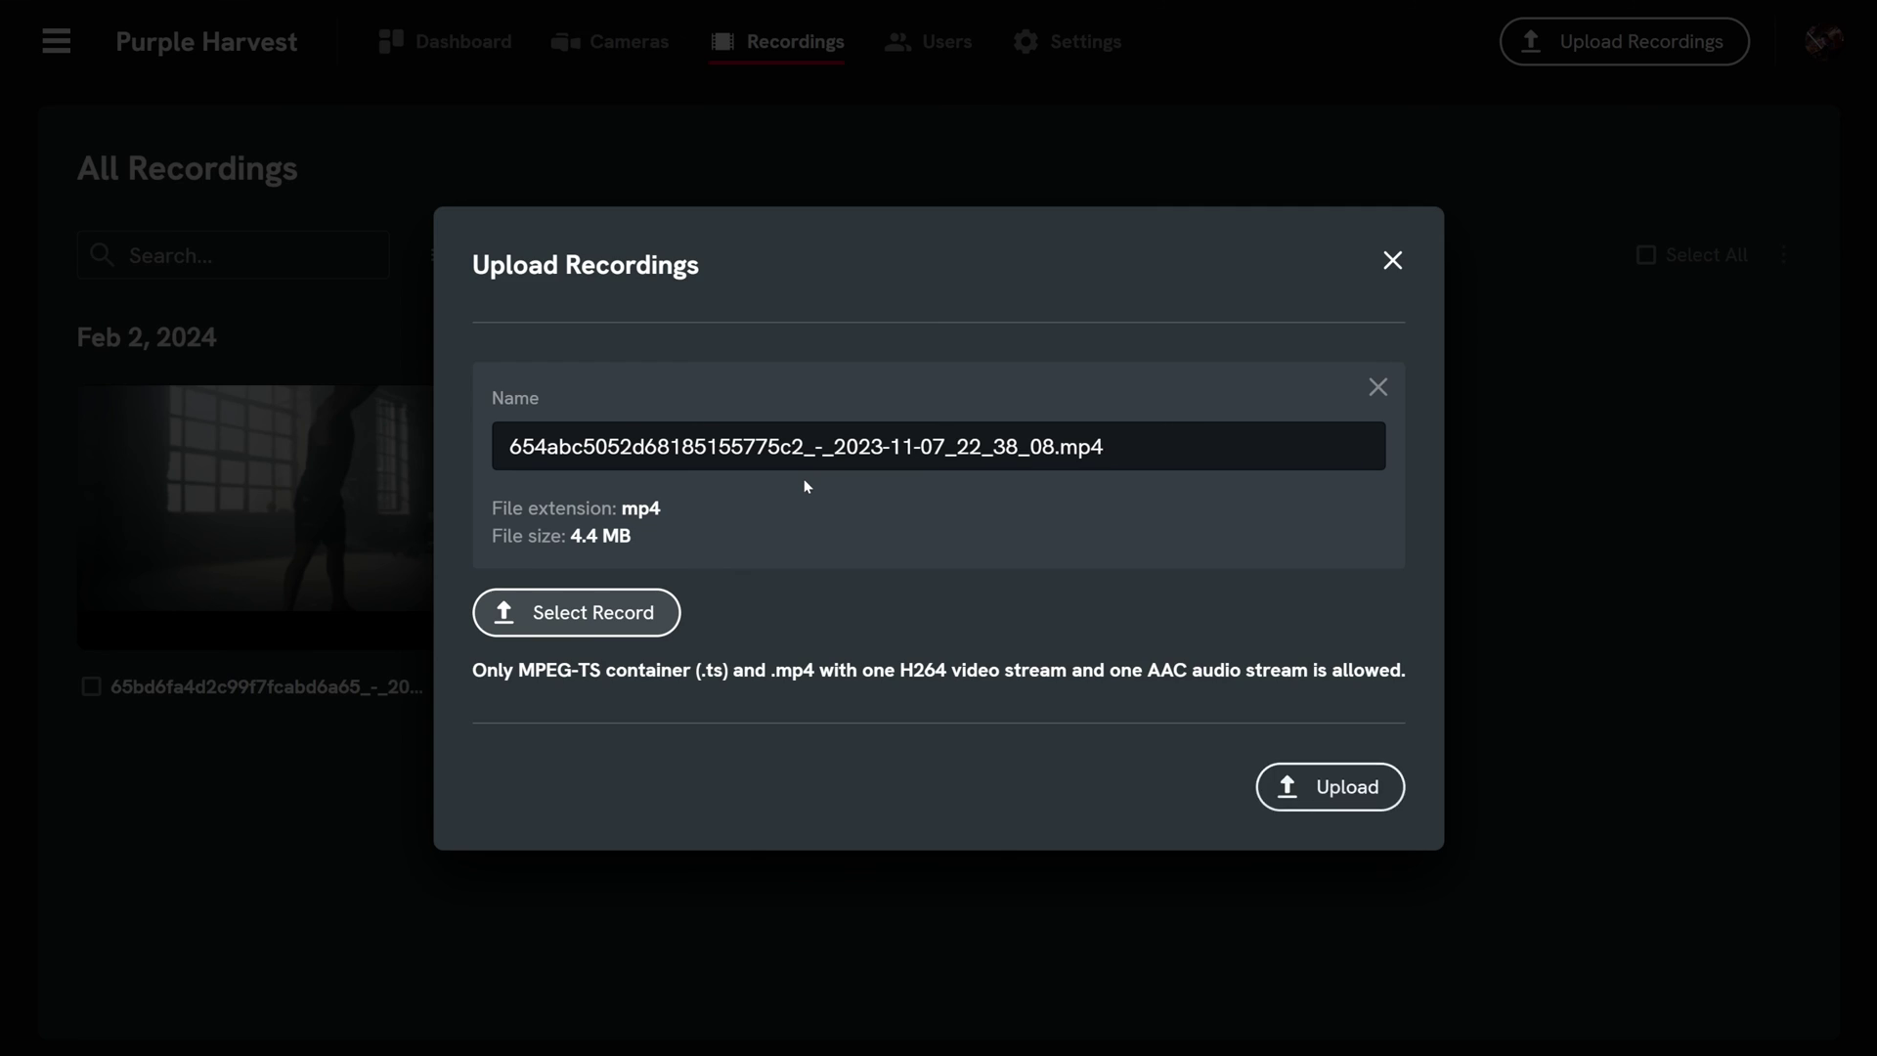
{"action": "left_click", "coordinate": [1386, 783]}
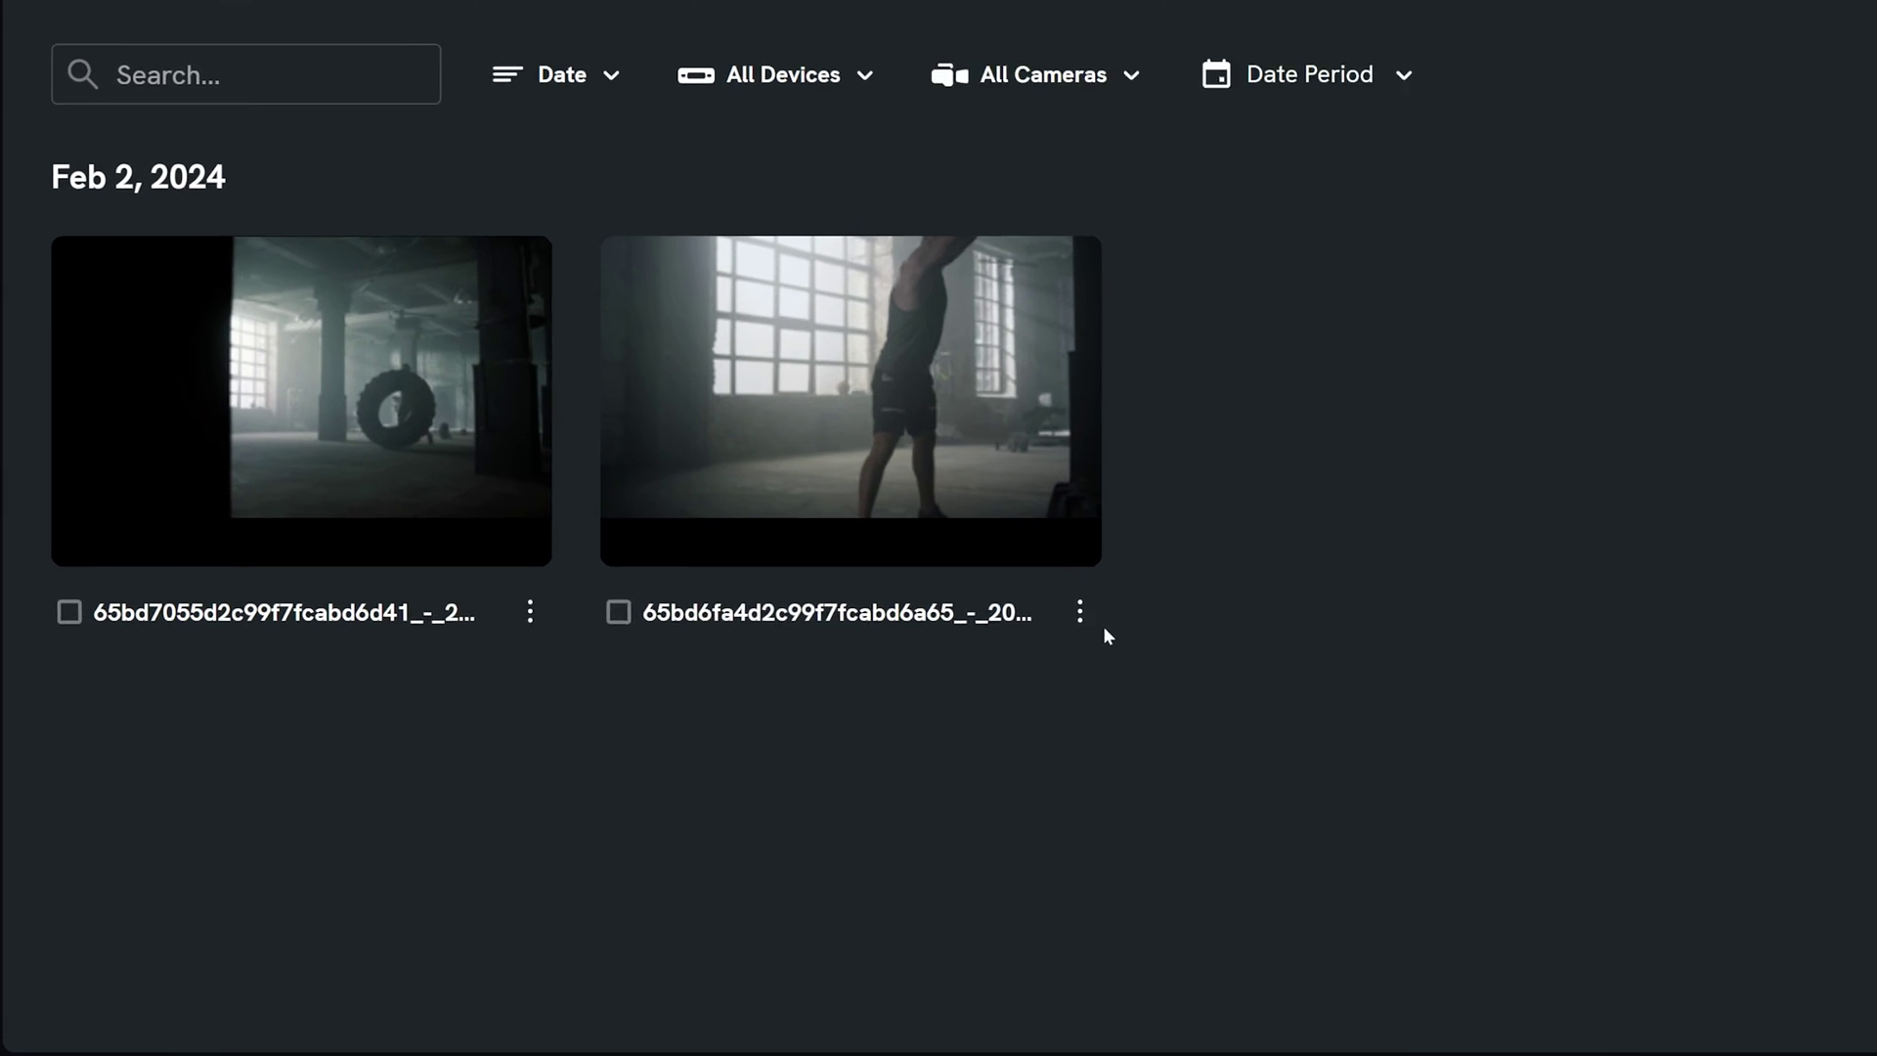
- Download the recording starting with 65bd6fa4d2c99f7fcabd6a65 as an MP4
{"action": "left_click", "coordinate": [1170, 586]}
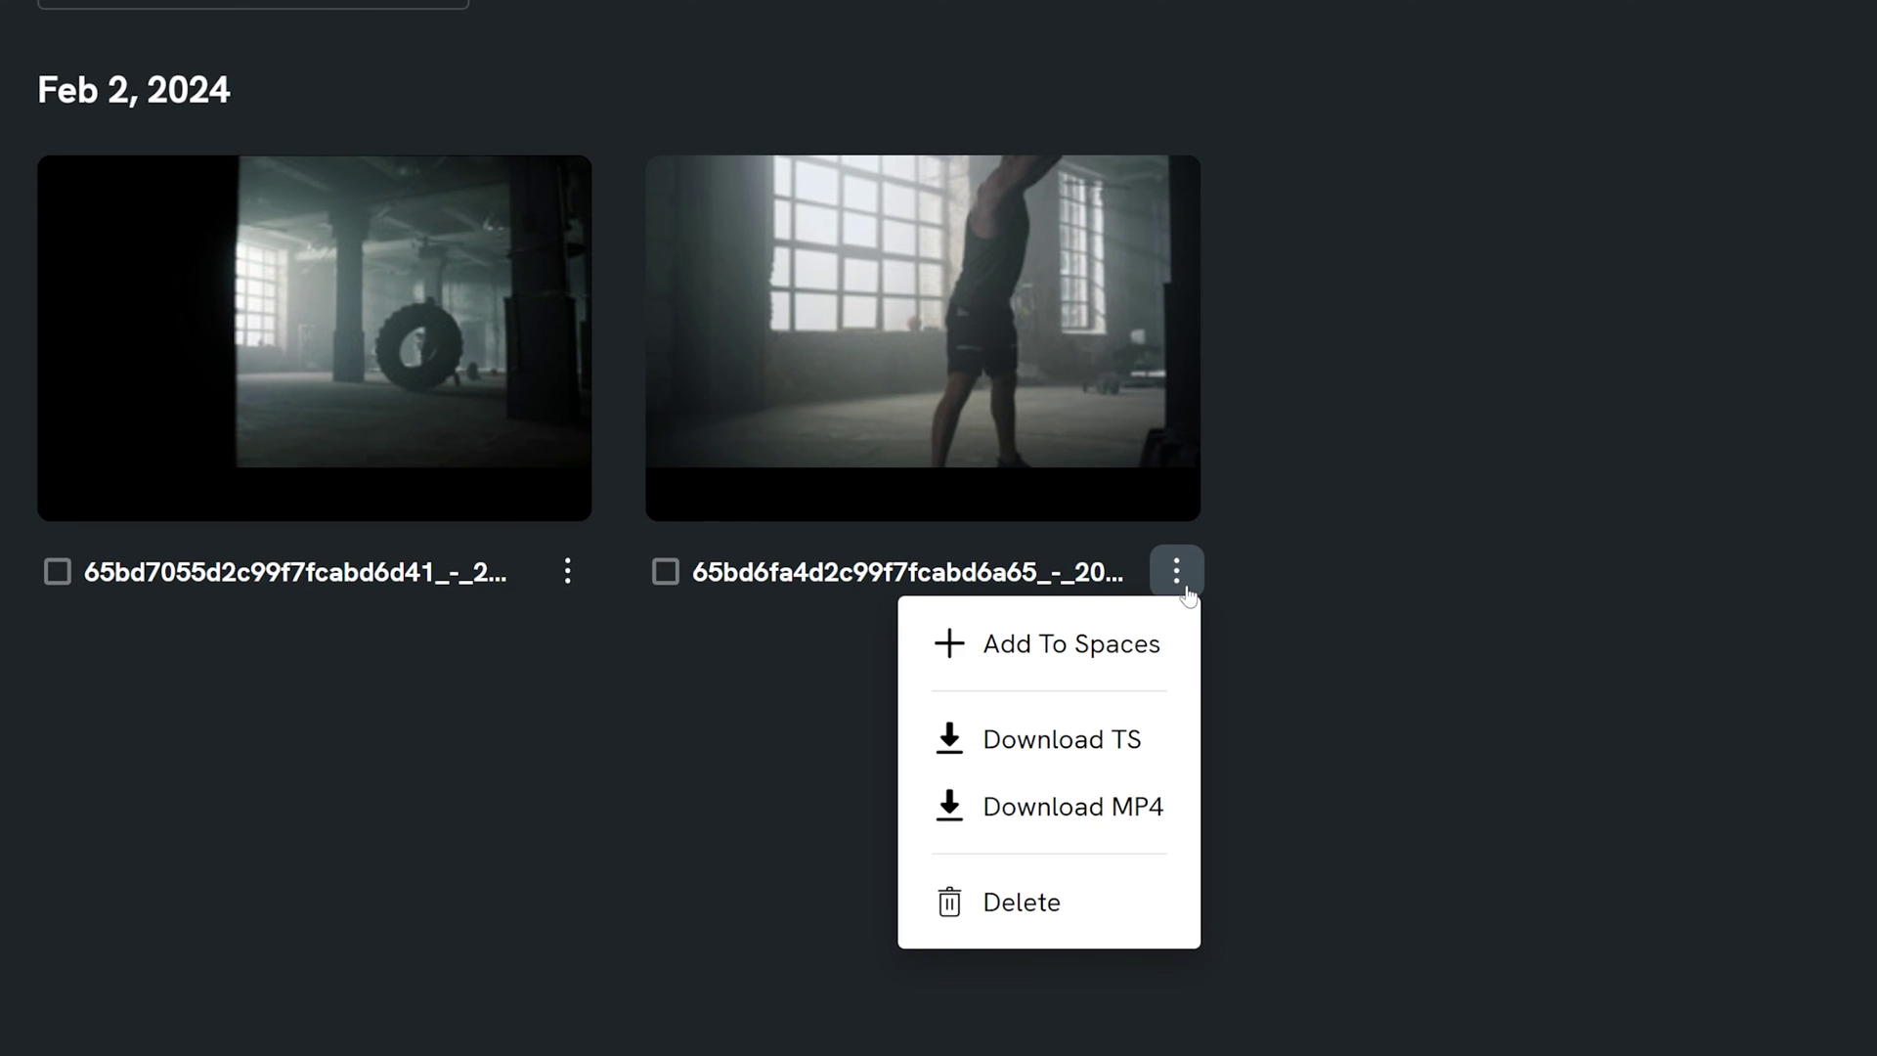
{"action": "left_click", "coordinate": [1165, 819]}
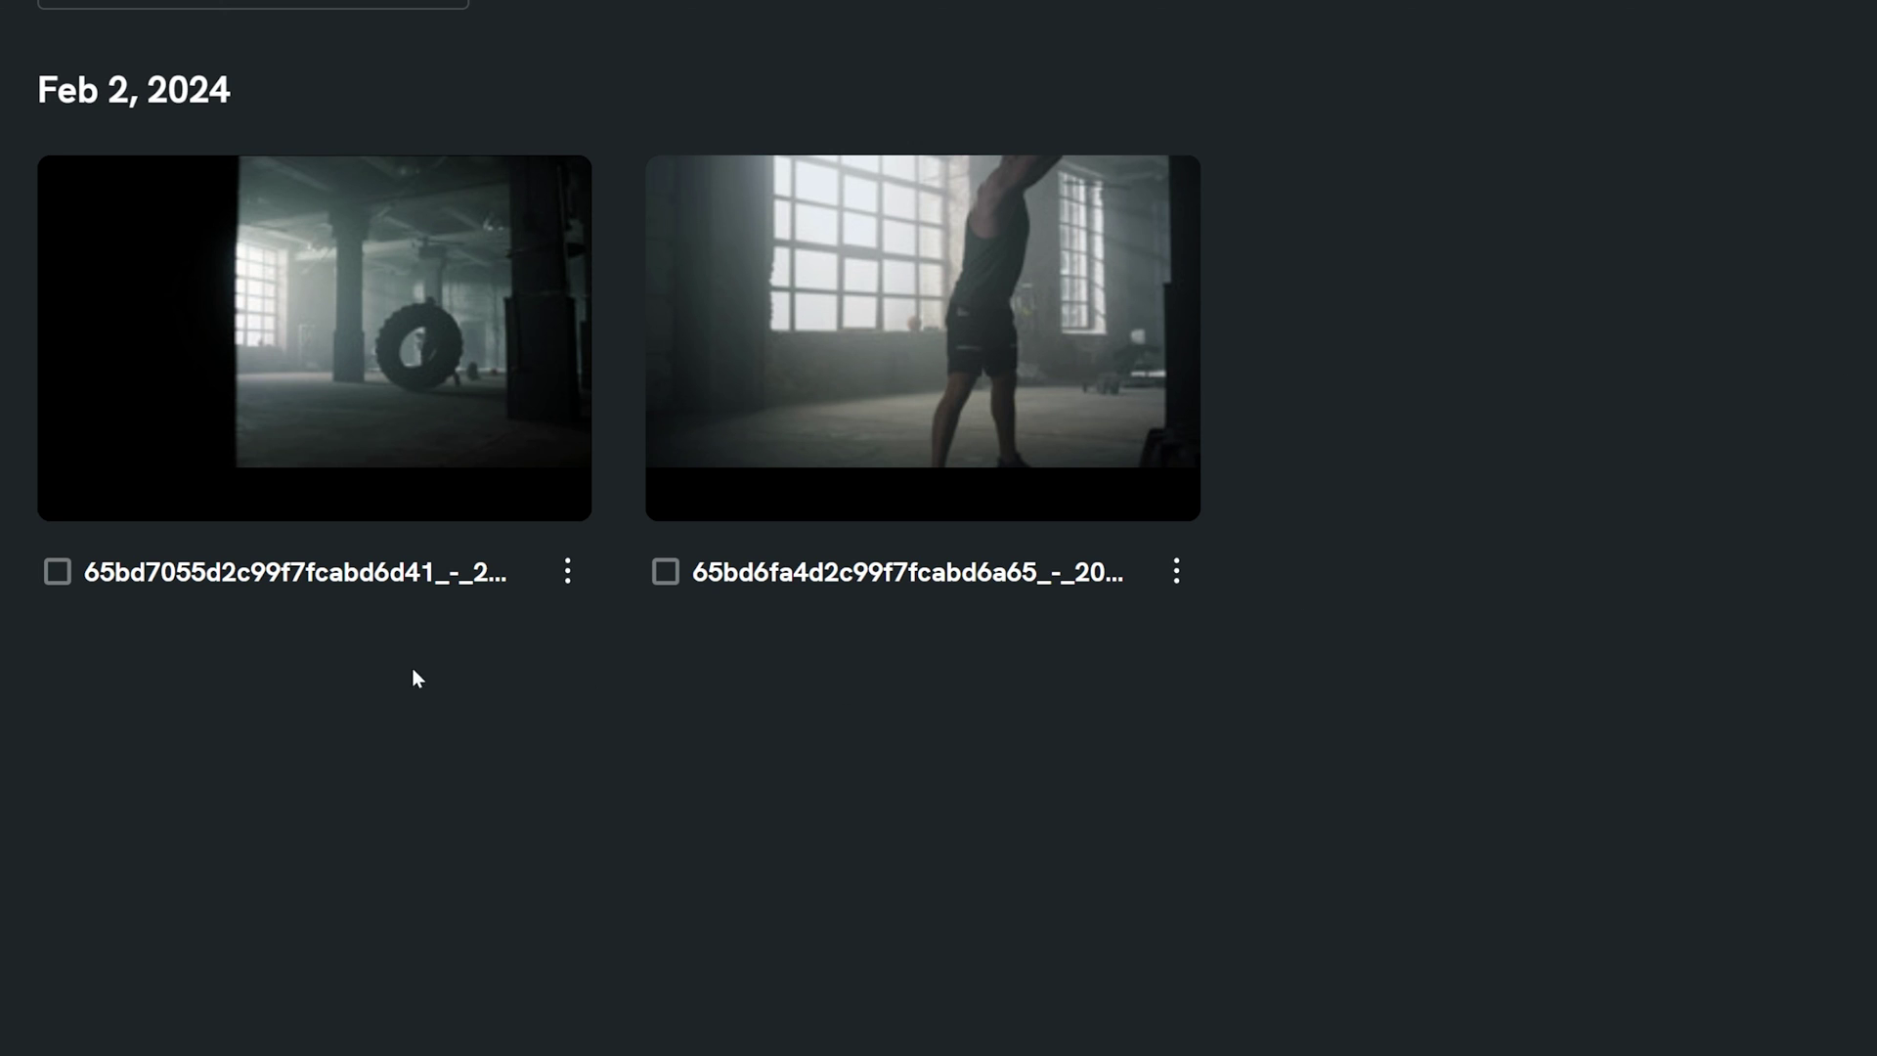
- Add the recording starting with 65bd7055d2c99f7fcabd6d41 to the Assistant Directors space
{"action": "left_click", "coordinate": [567, 576]}
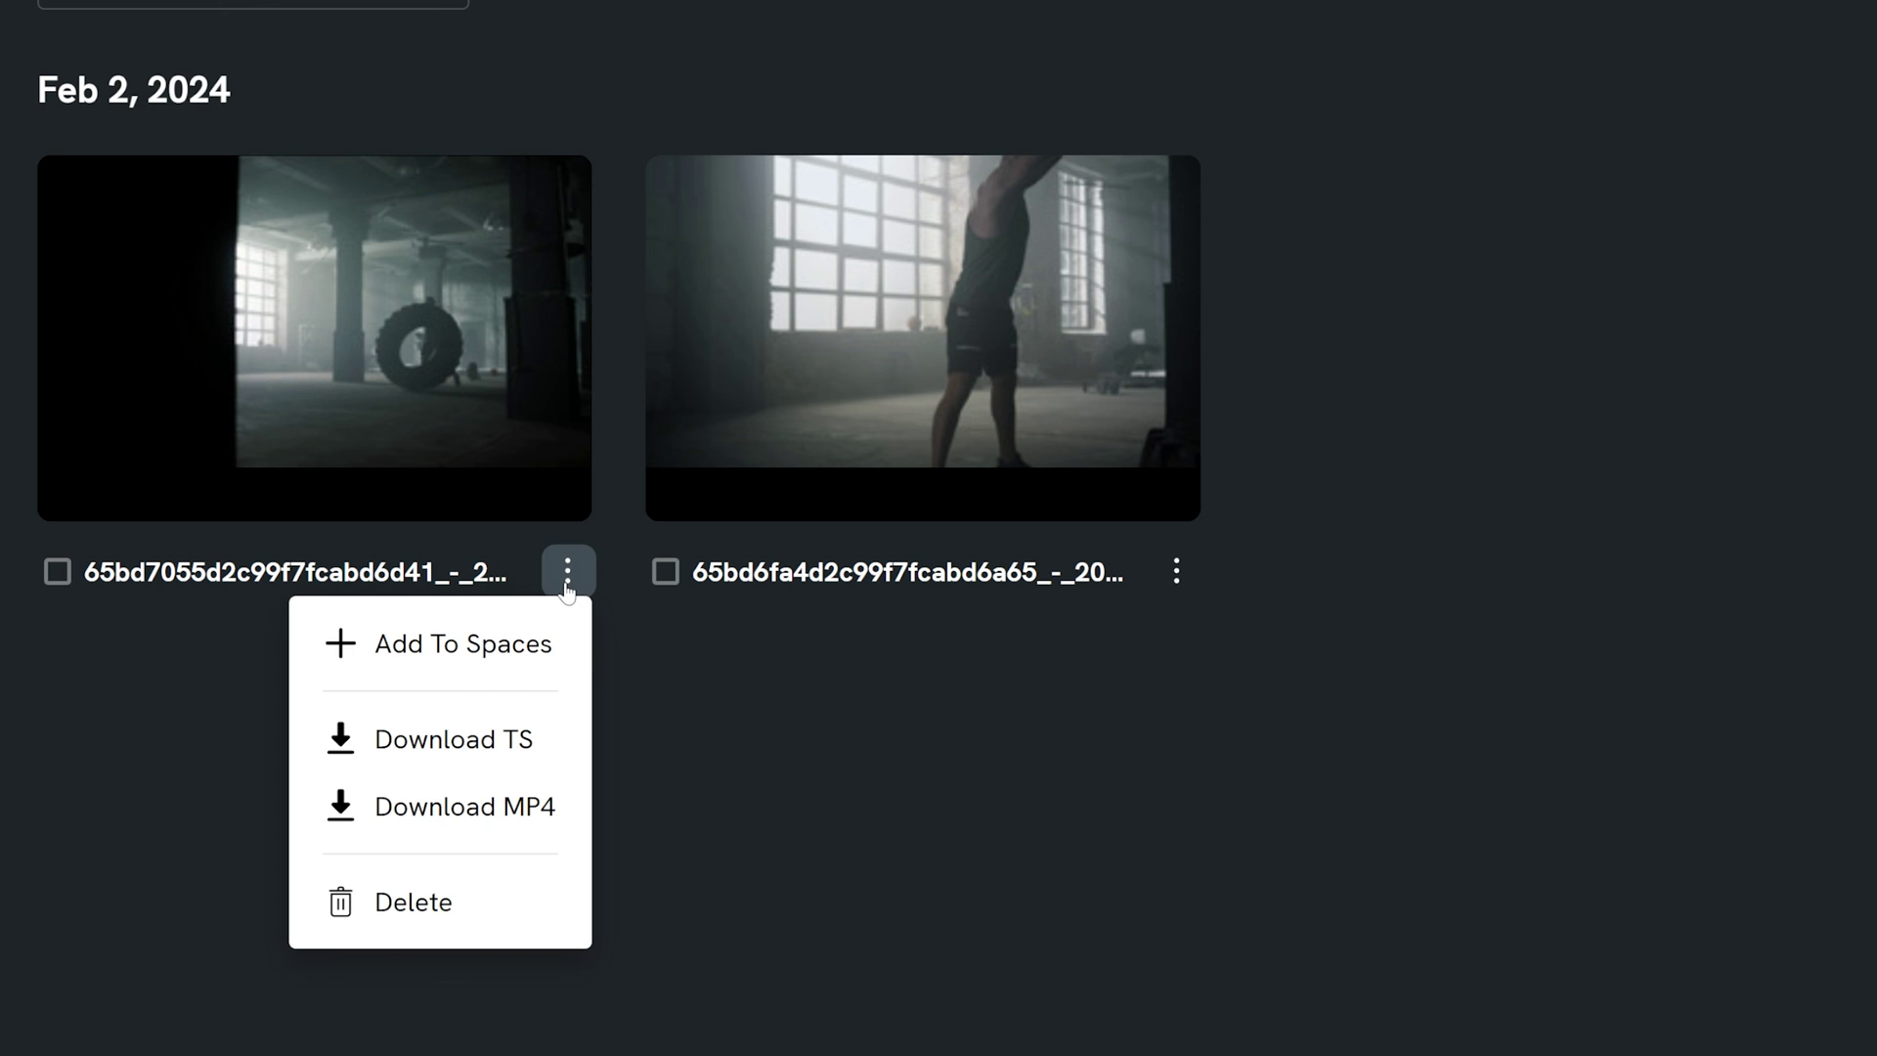
{"action": "left_click", "coordinate": [561, 657]}
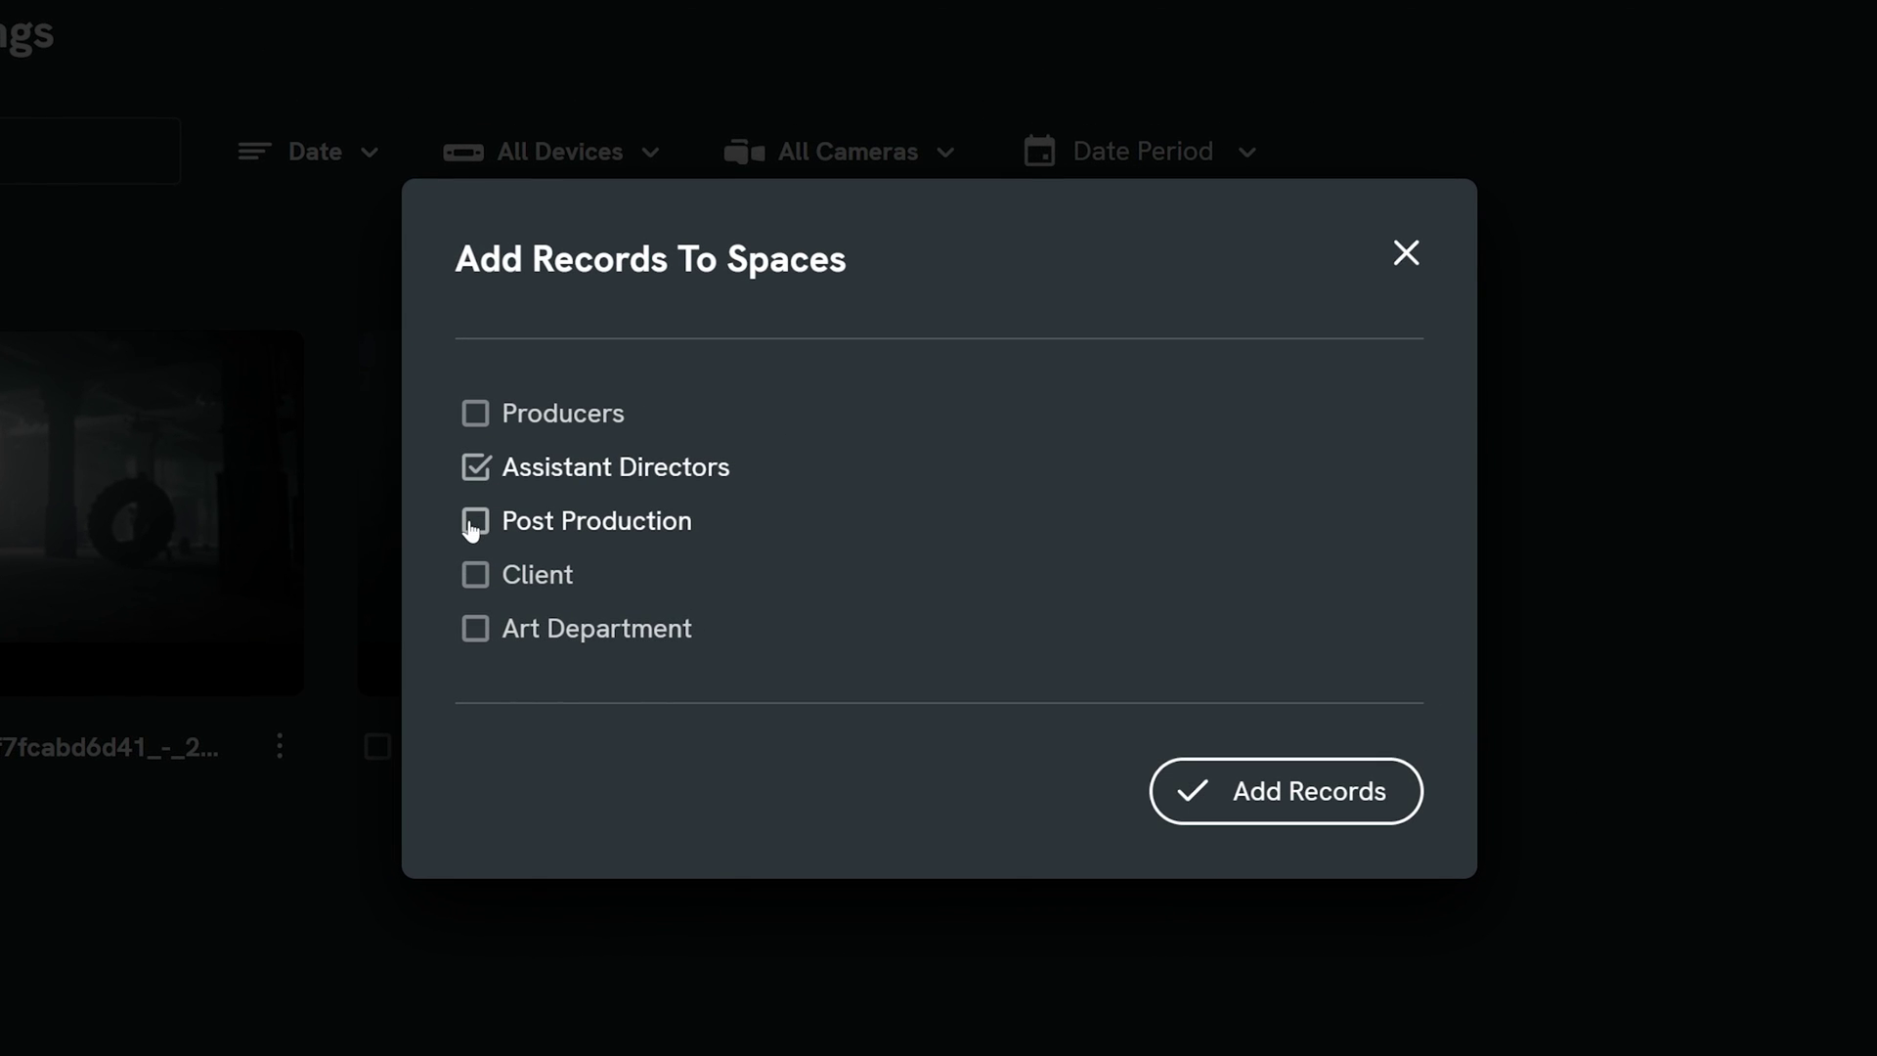
{"action": "left_click", "coordinate": [1342, 809]}
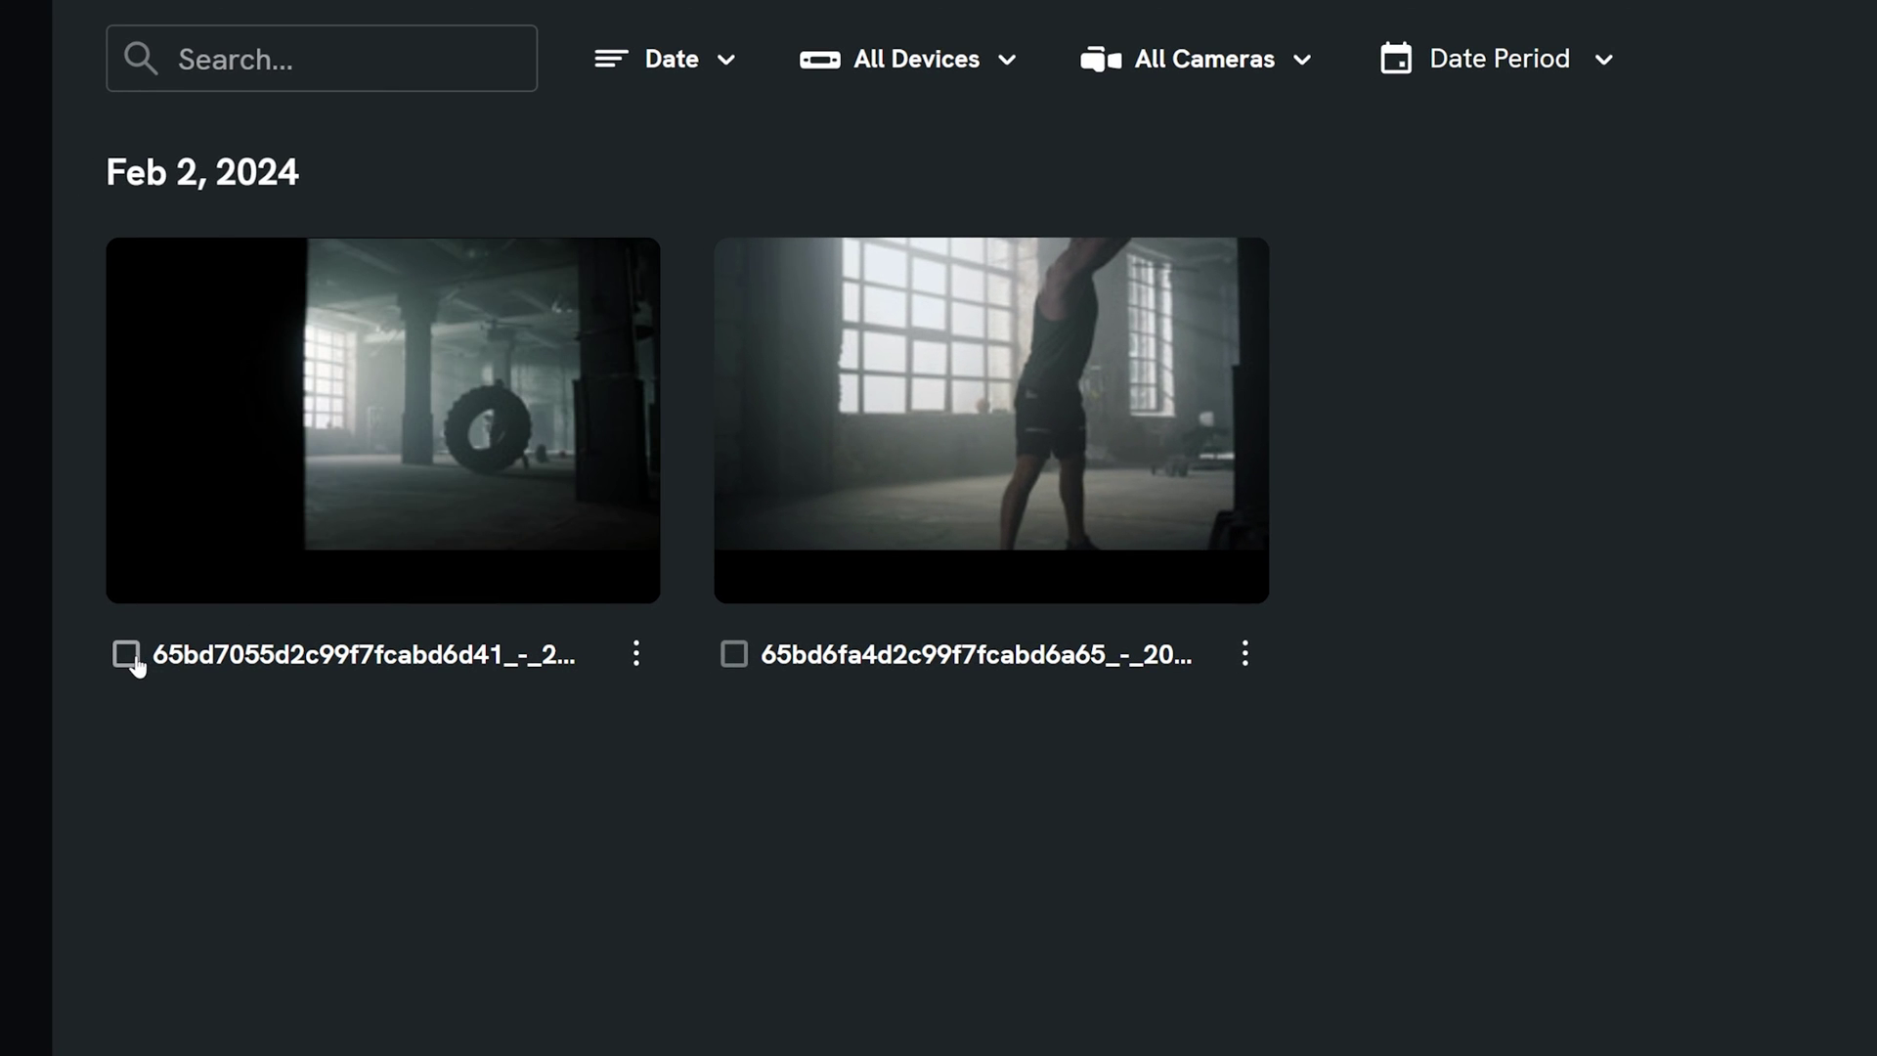
- Select both Feb 2, 2024 recordings and choose the Art Department space for adding them together
{"action": "left_click", "coordinate": [734, 655]}
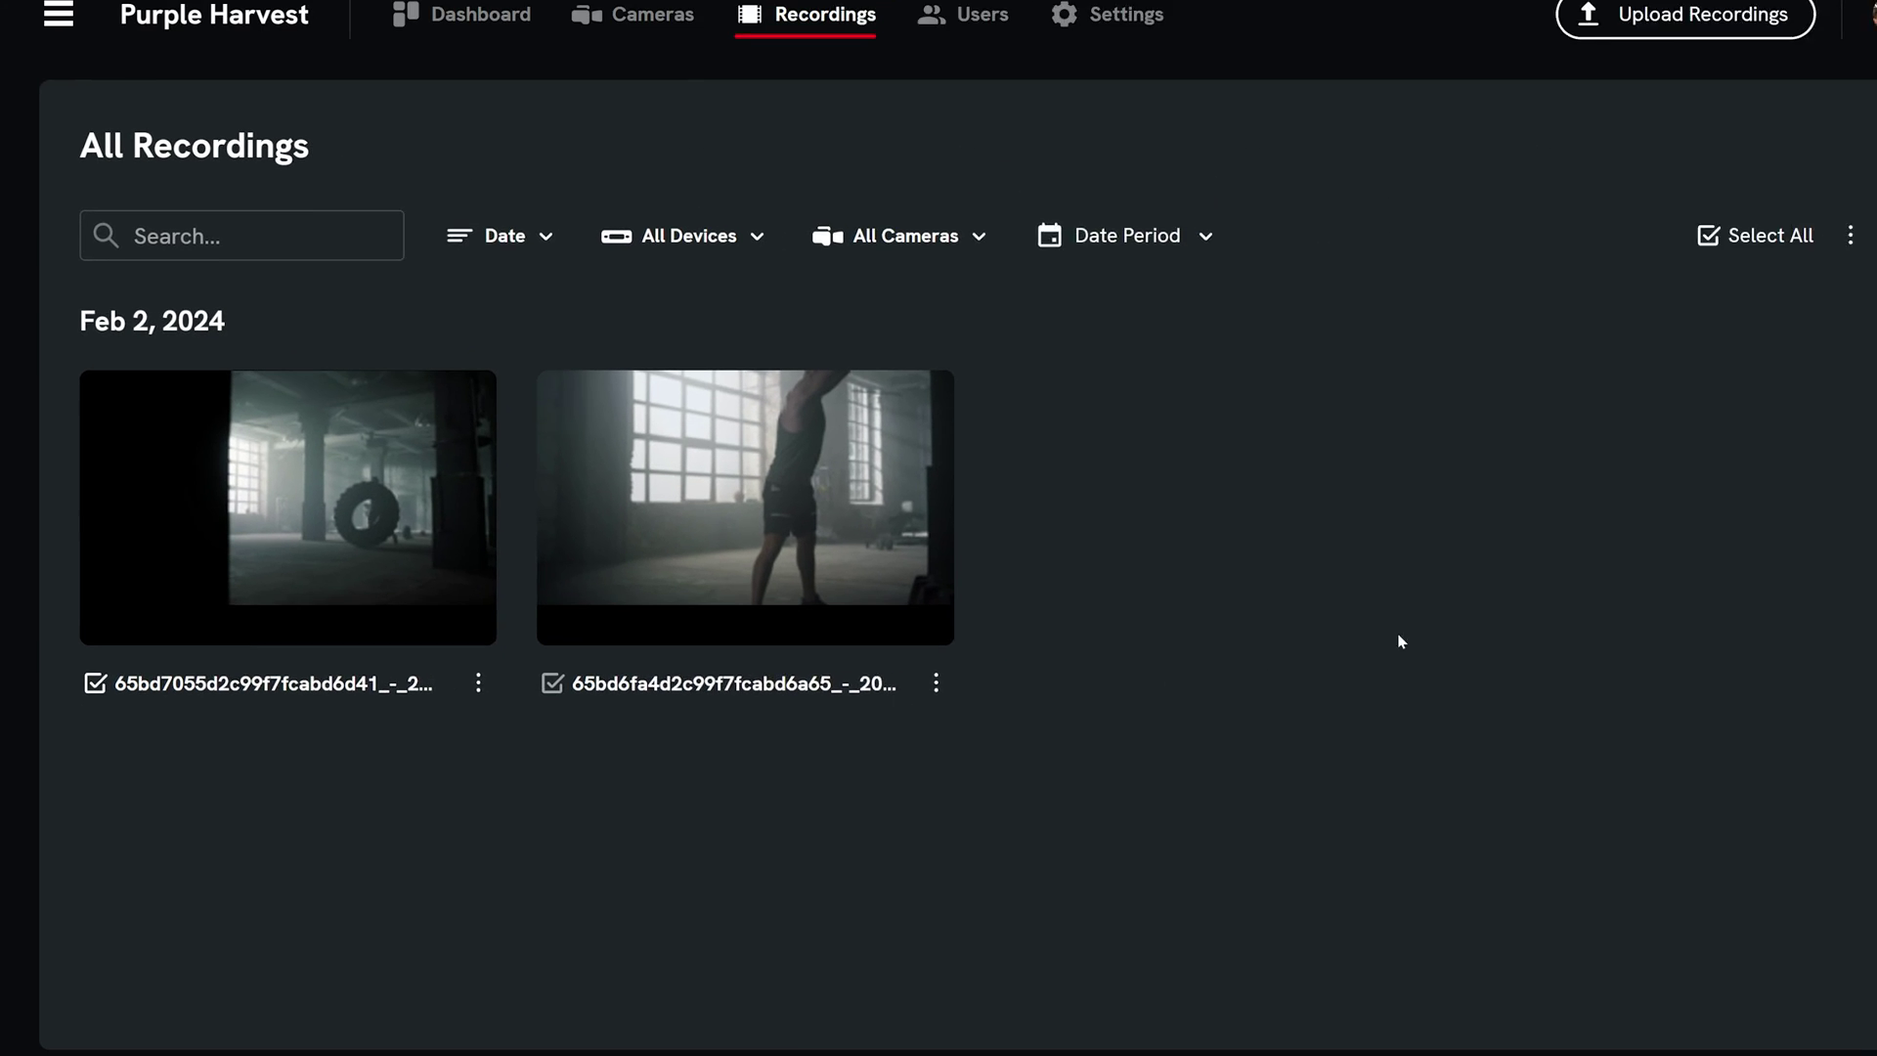
{"action": "left_click", "coordinate": [1787, 258]}
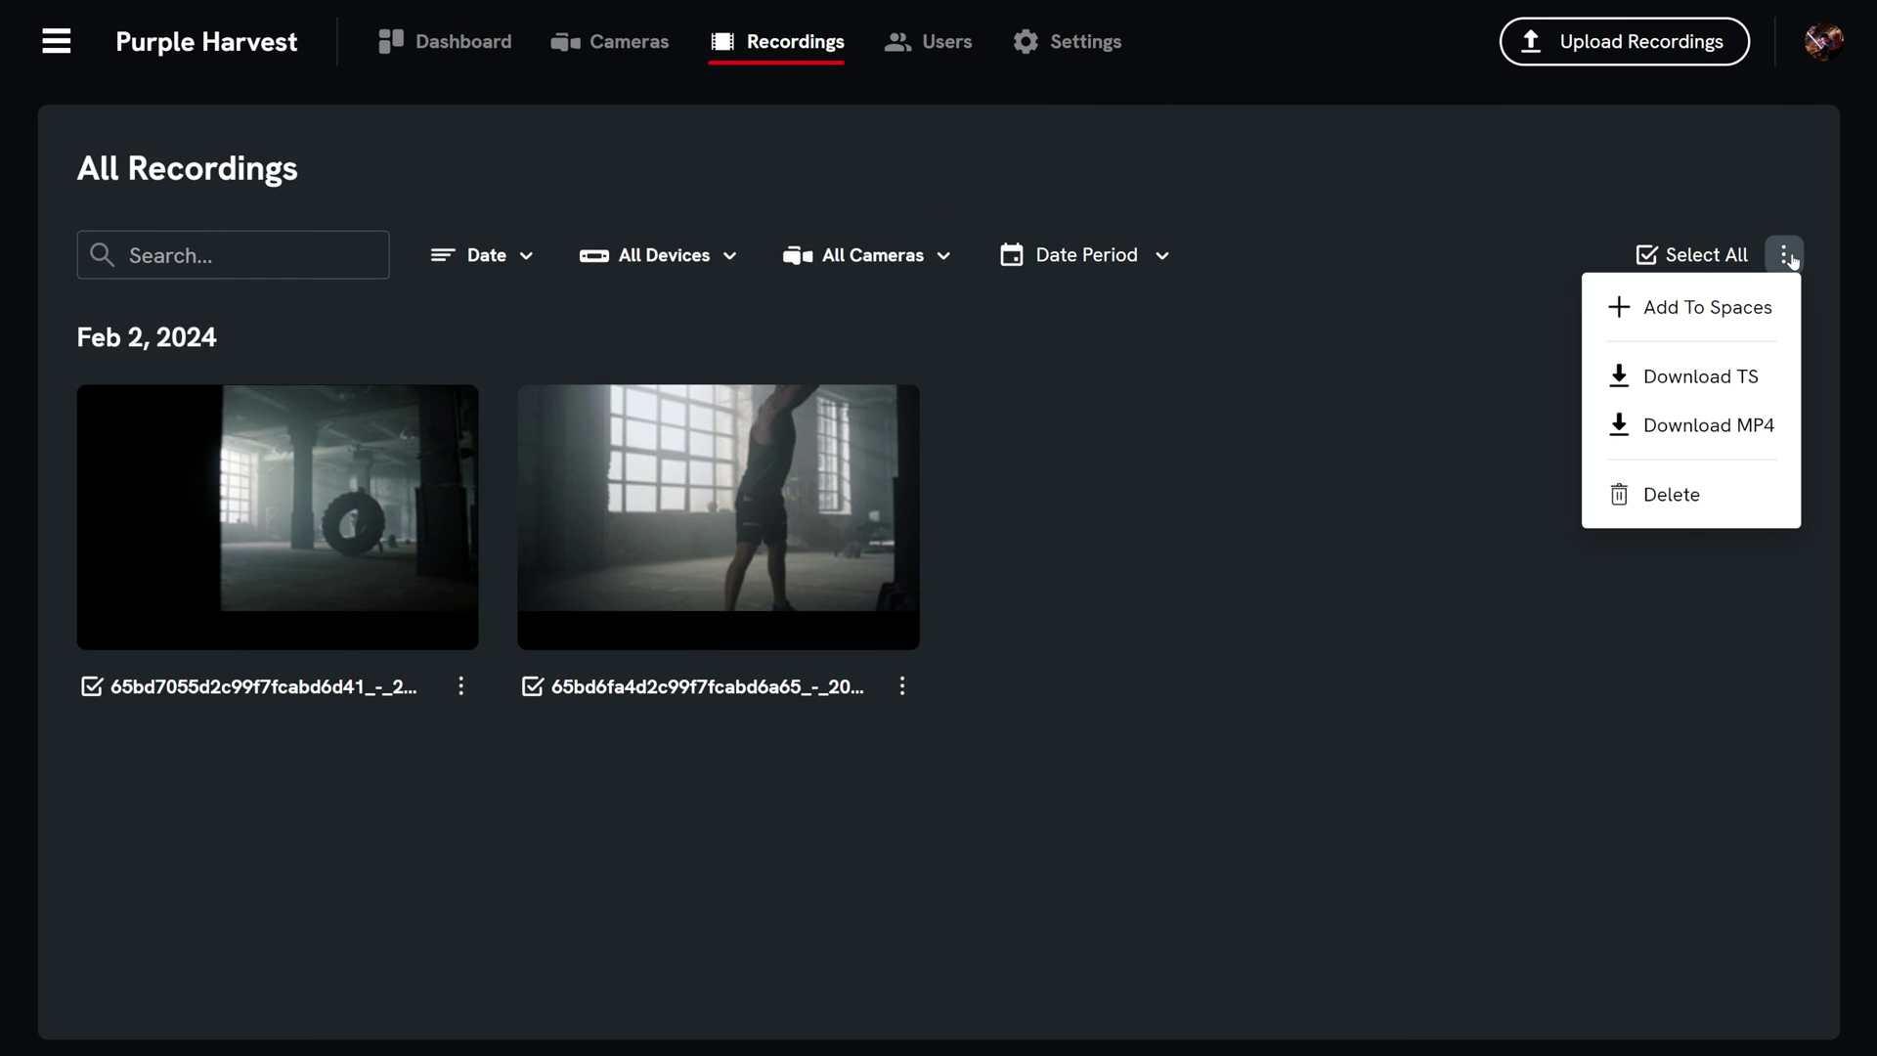
{"action": "left_click", "coordinate": [1756, 319]}
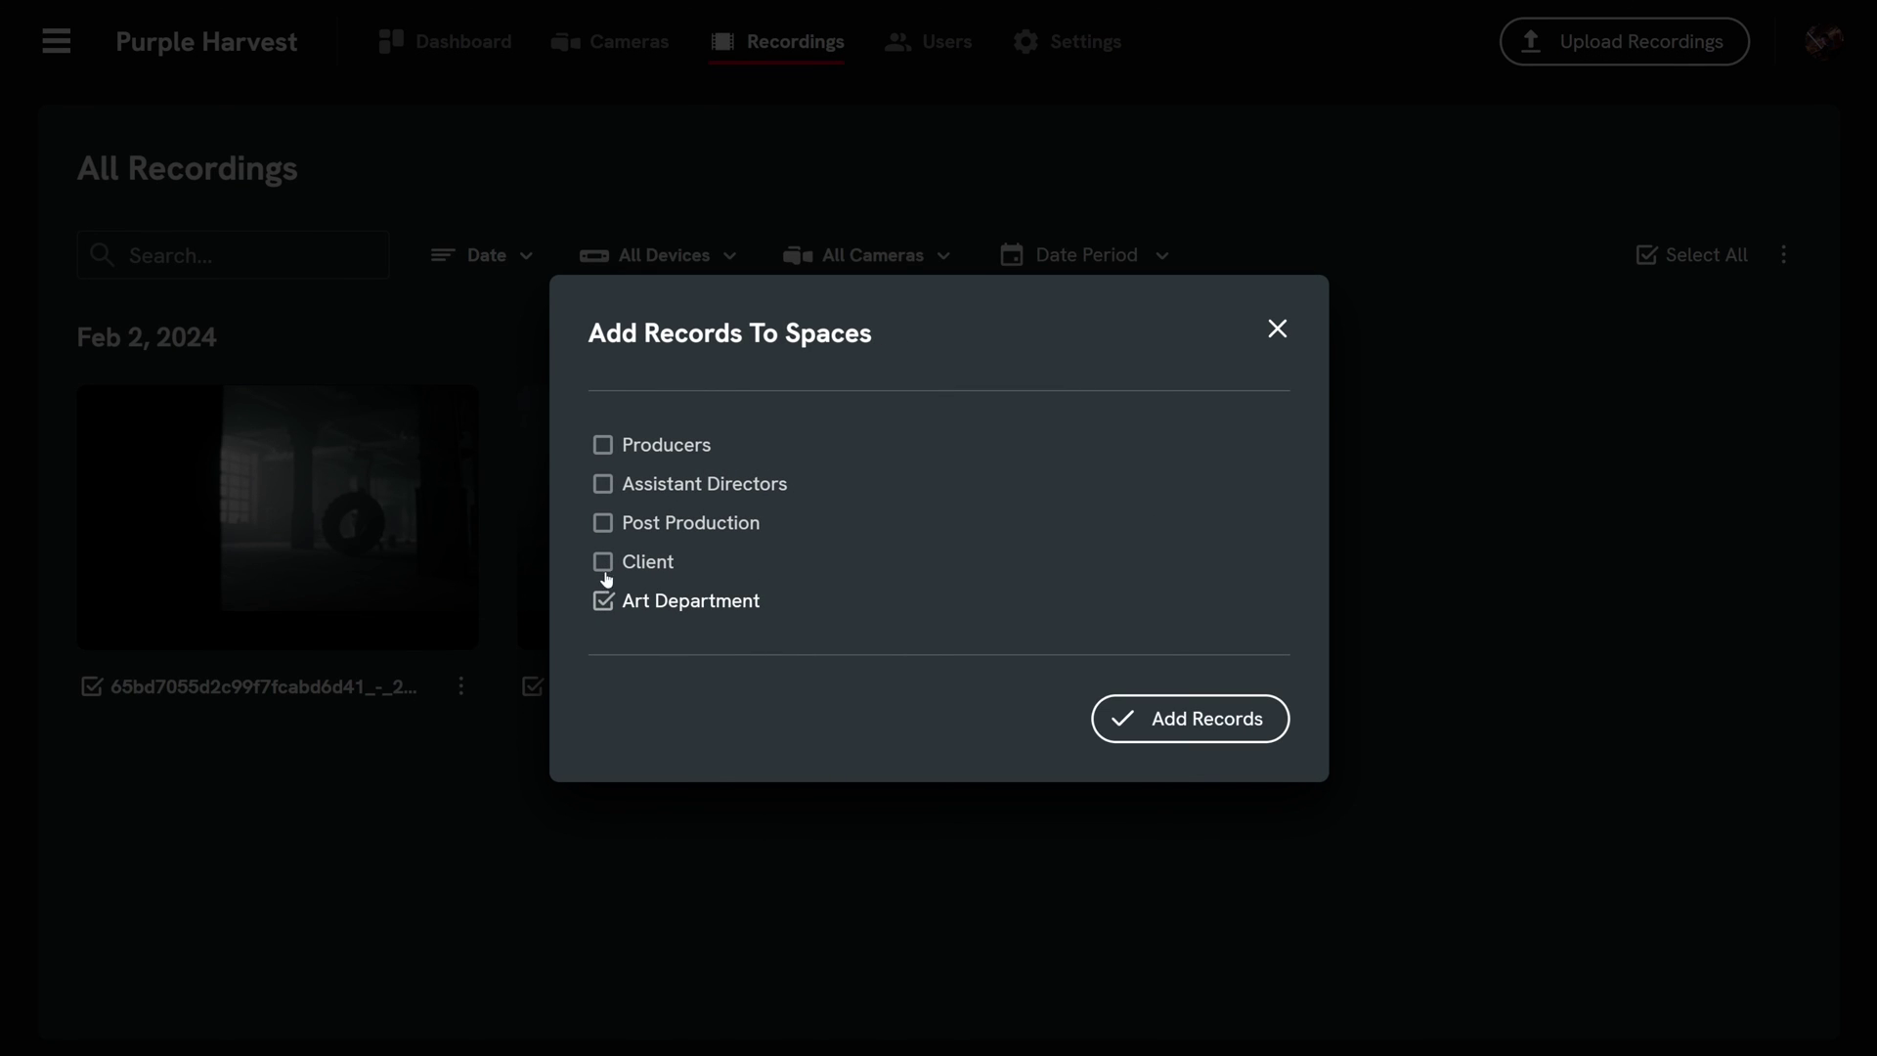